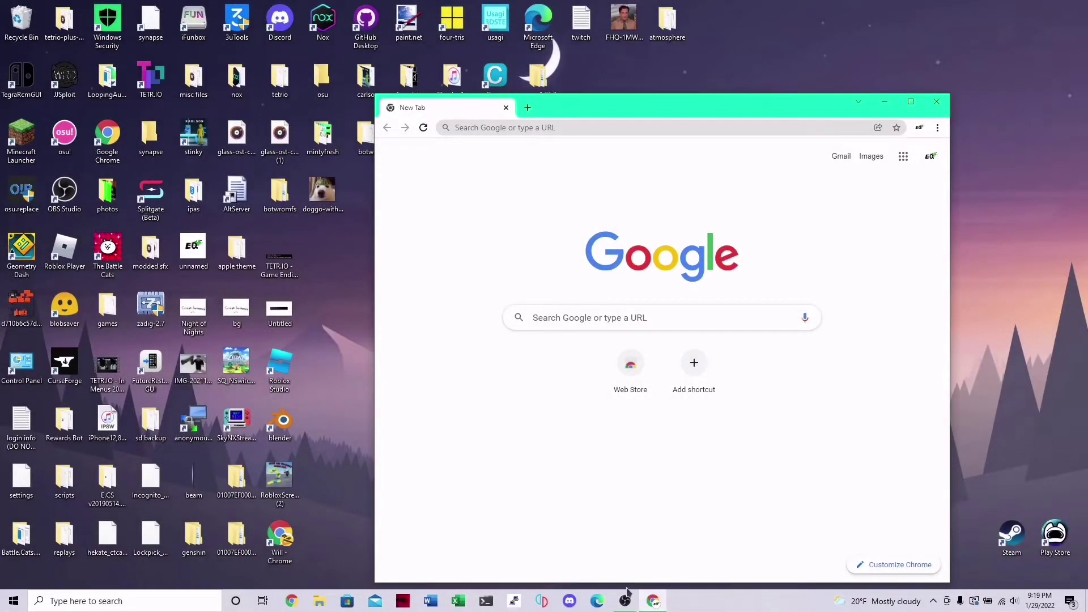
click(625, 601)
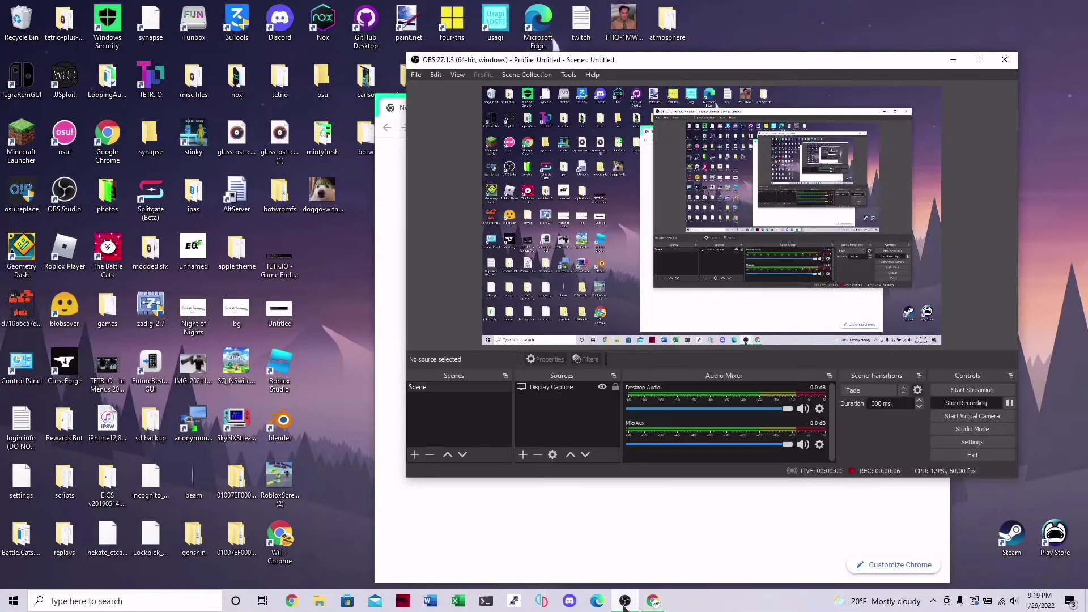
click(952, 65)
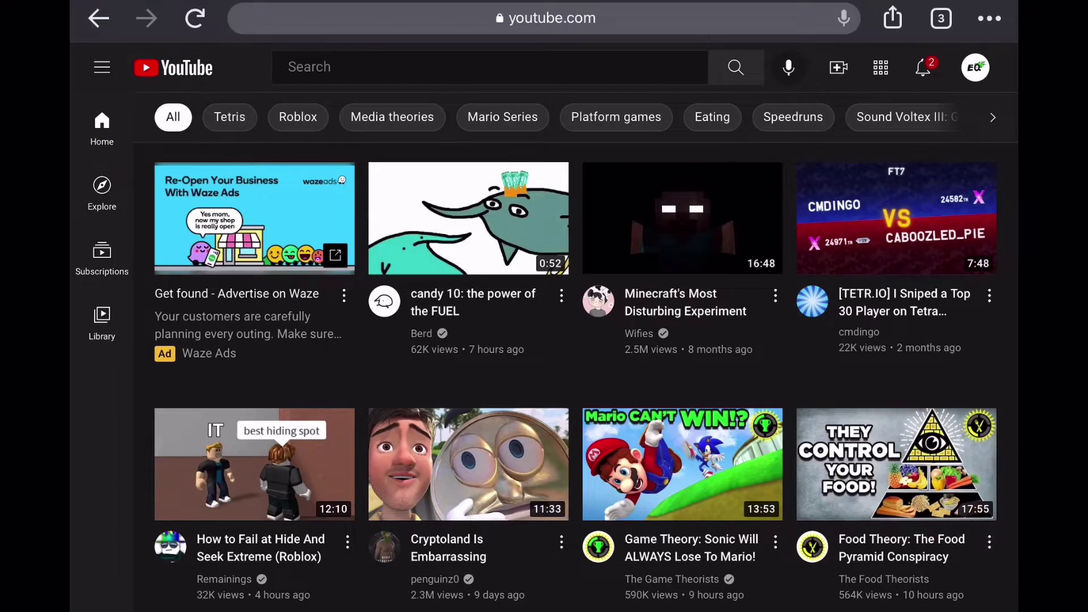
- Search YouTube for "tetrio custom map" and look through the resulting videos
click(488, 67)
text(tetrio)
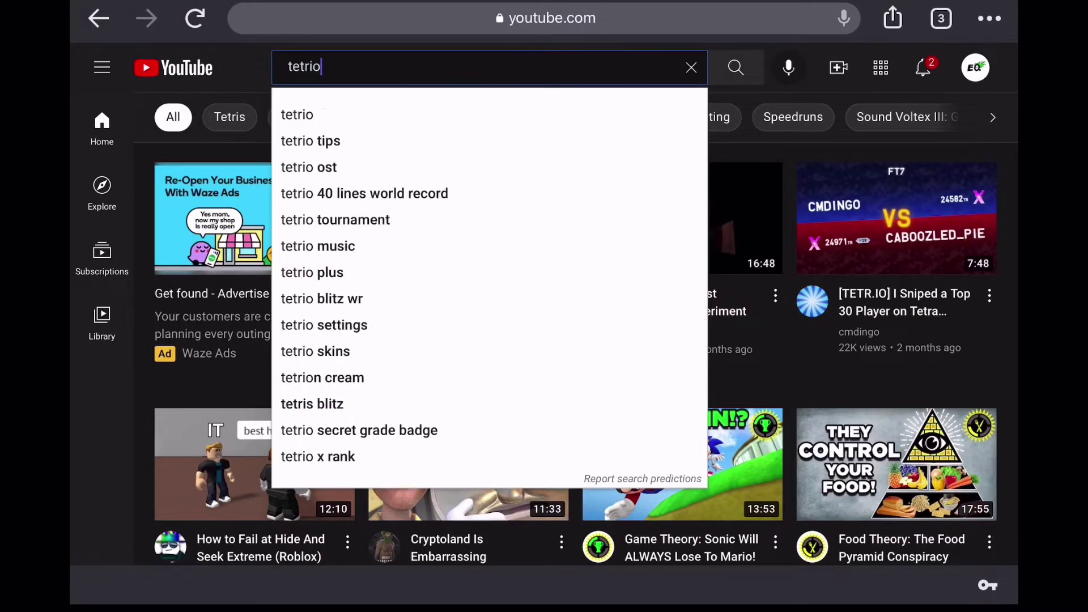
text( custo)
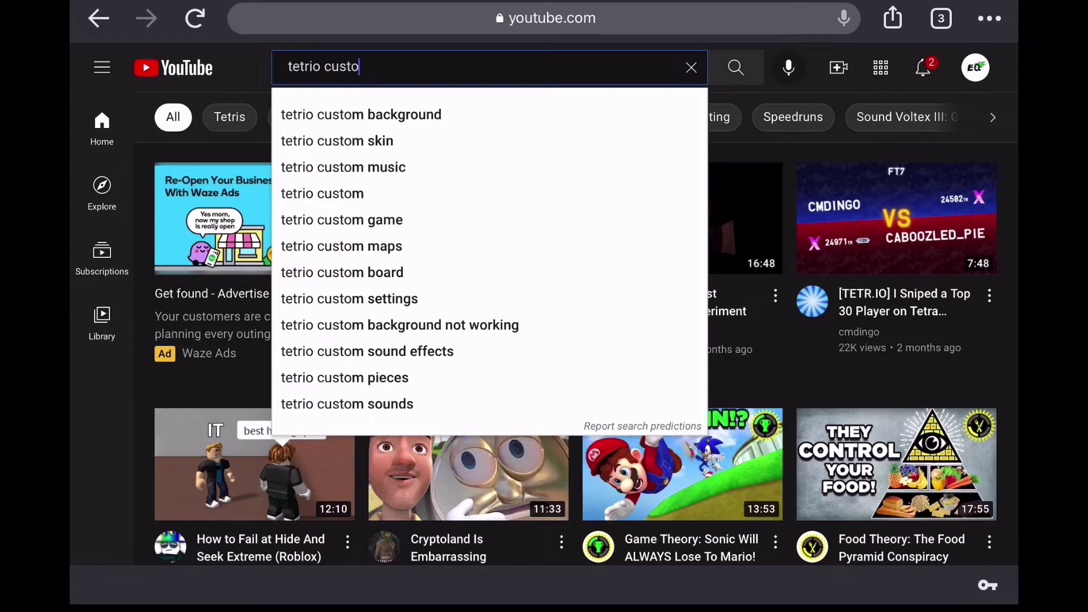
text(m map)
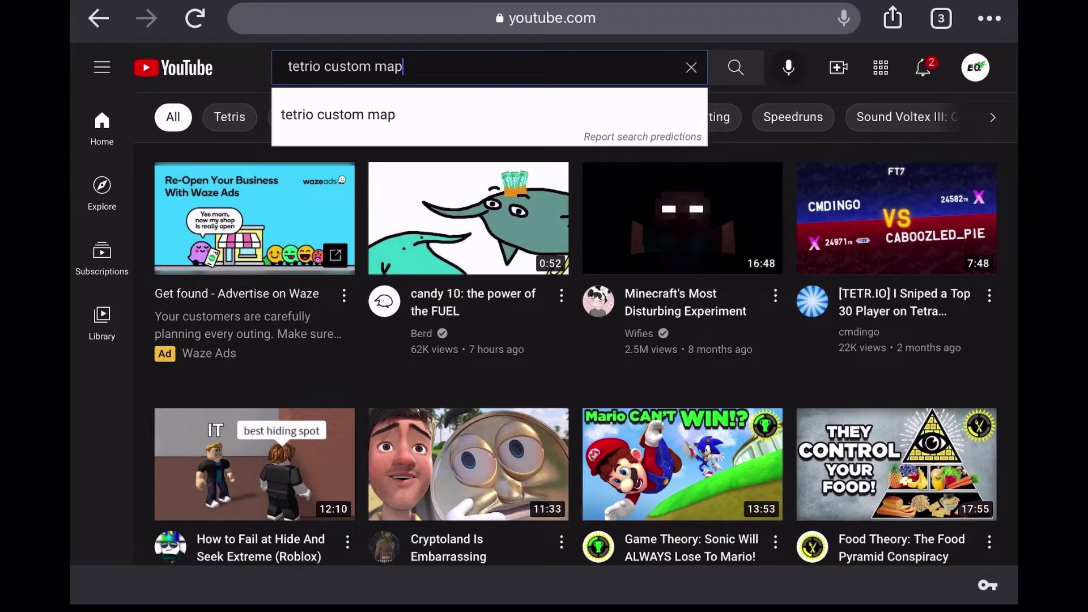
key(Return)
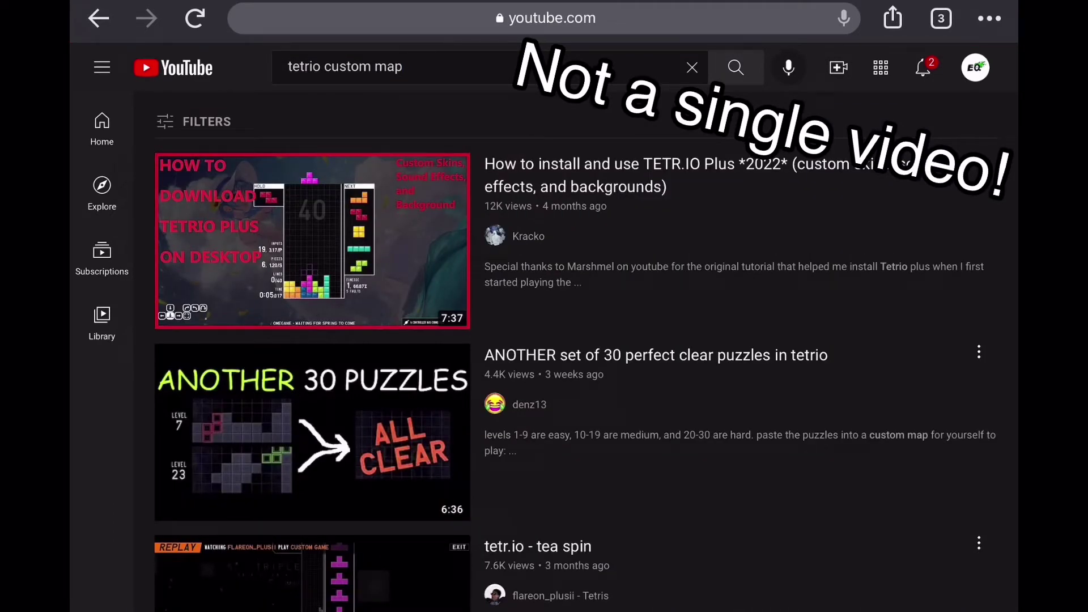
scroll(543, 340, down, 5)
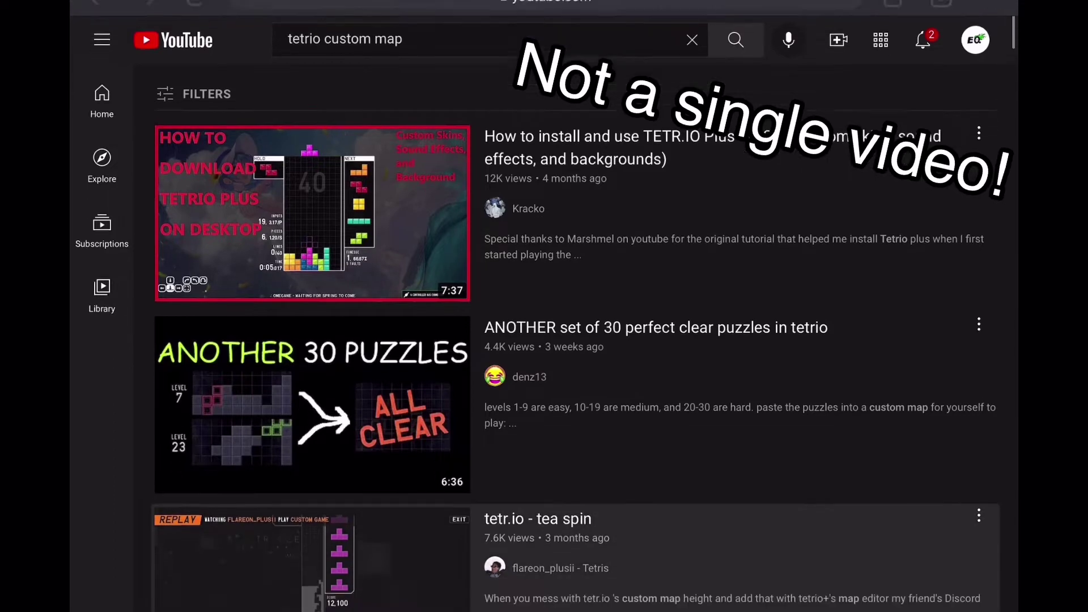
scroll(575, 318, down, 4)
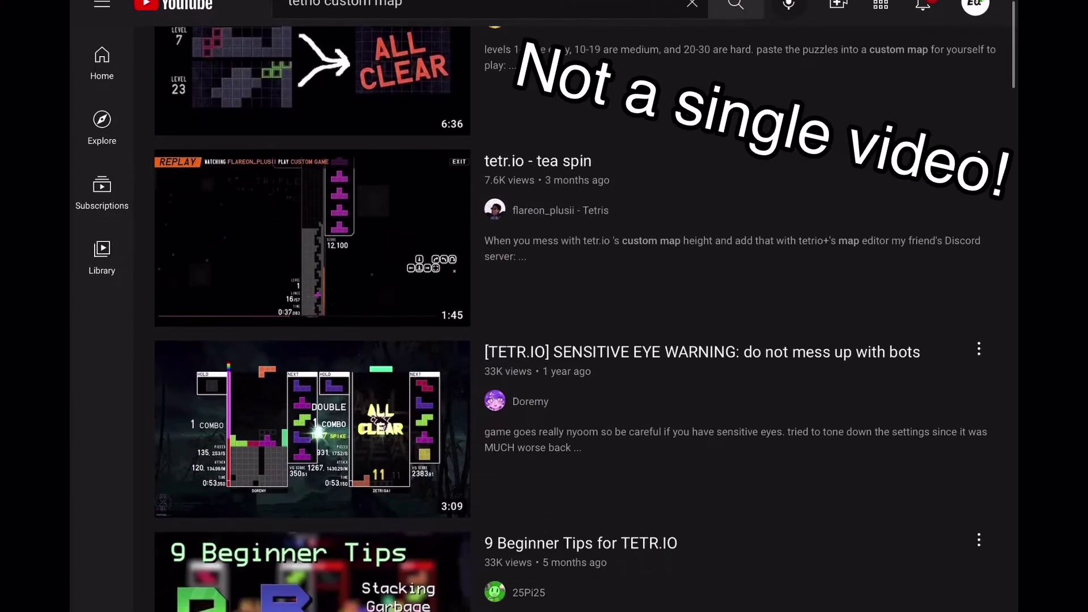
scroll(574, 318, up, 8)
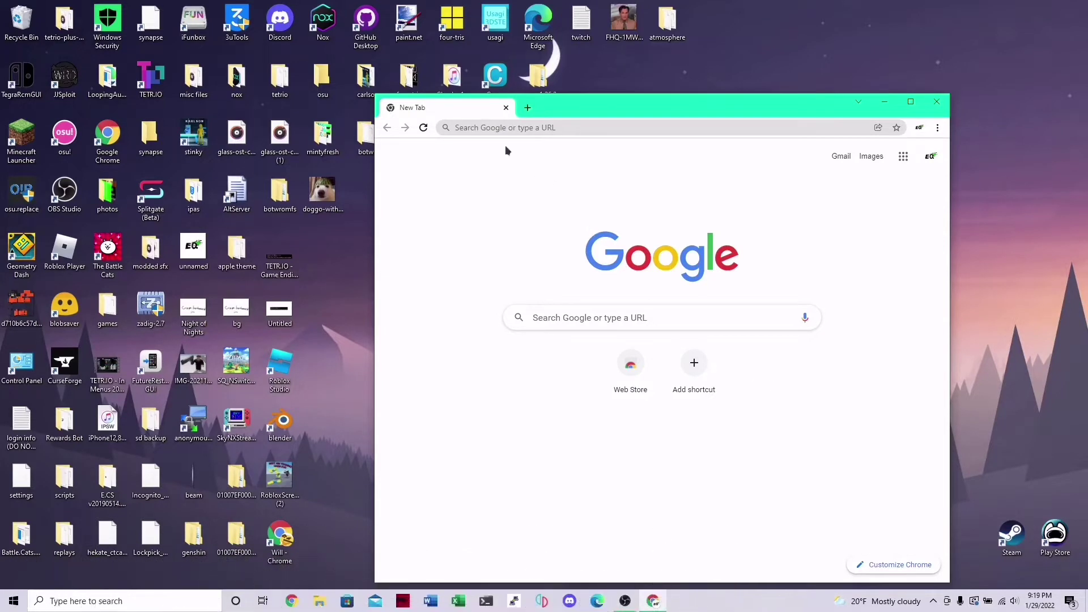
- Search Google for "tetrio plus" and open the UniQMG / tetrio-plus wiki home page on GitLab
click(483, 128)
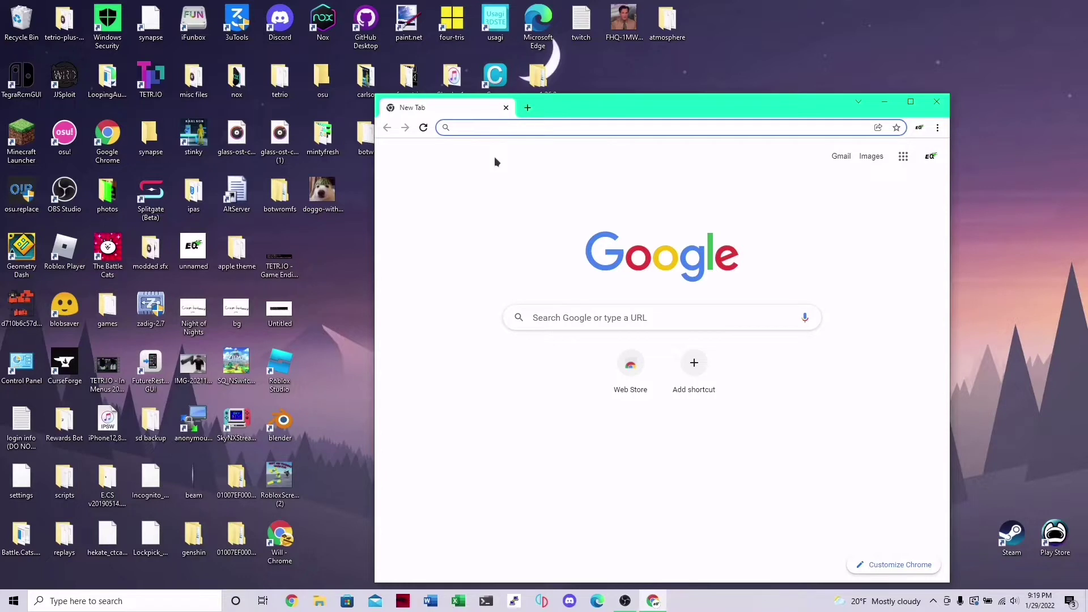
text(tetri)
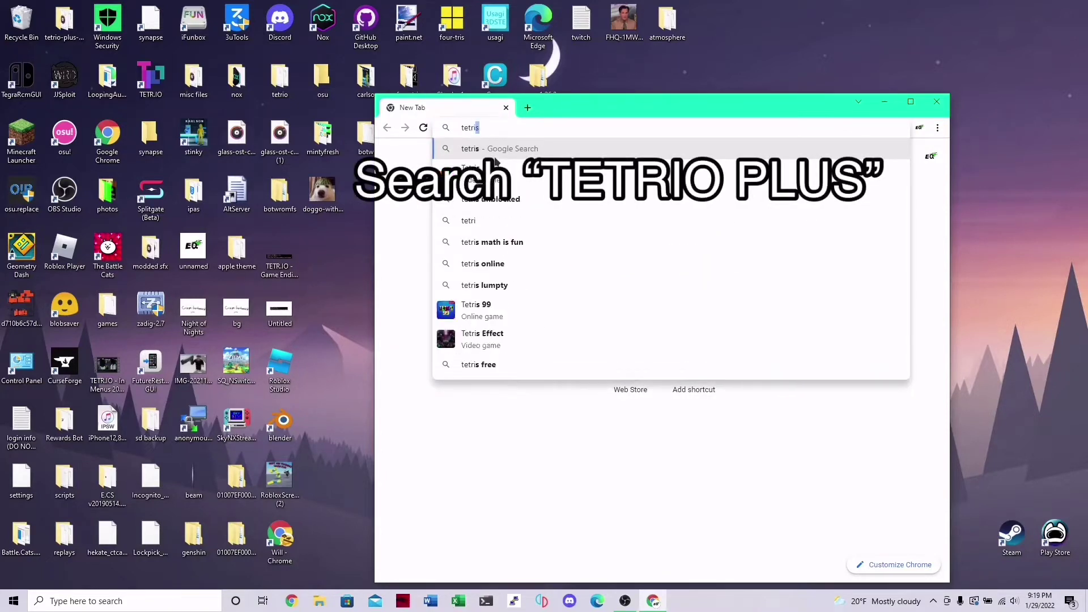
text(o plus)
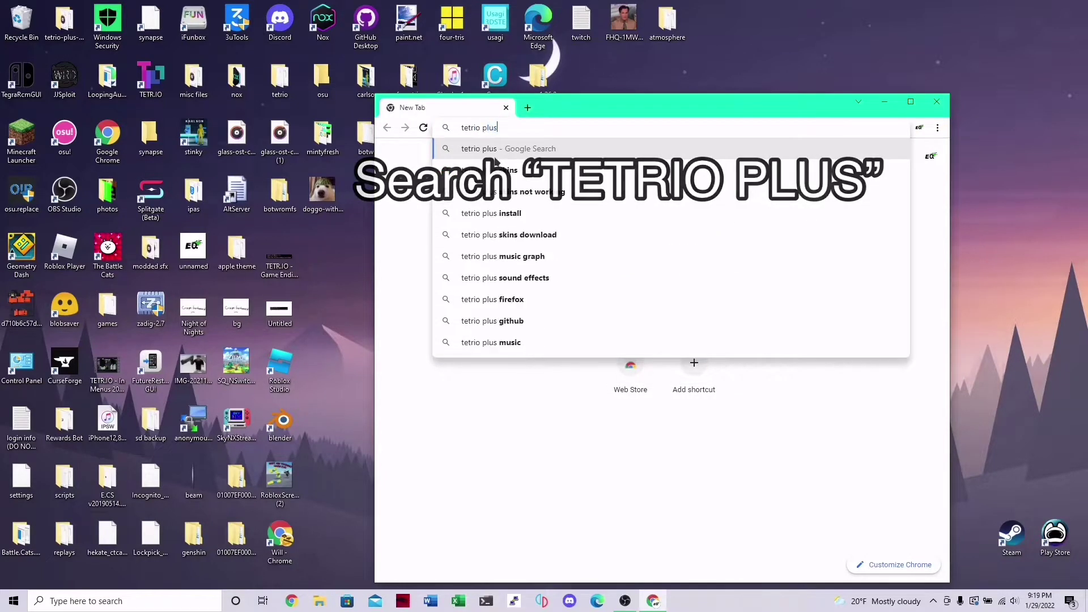
key(Return)
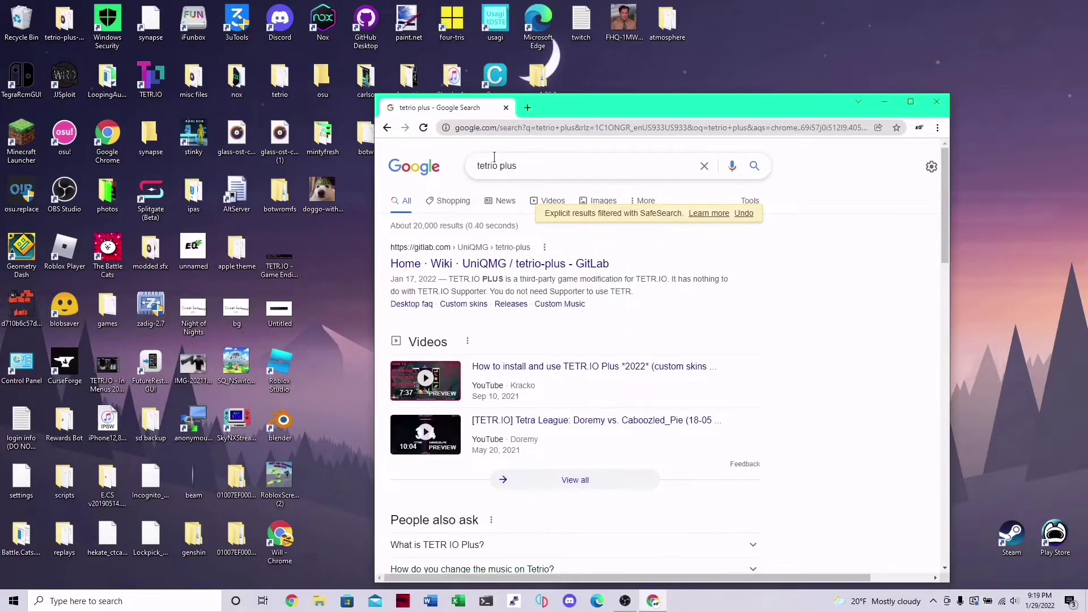
click(503, 263)
- Open the desktop client releases page linked in the Installation section of the TETR.IO PLUS wiki
scroll(505, 263, down, 2)
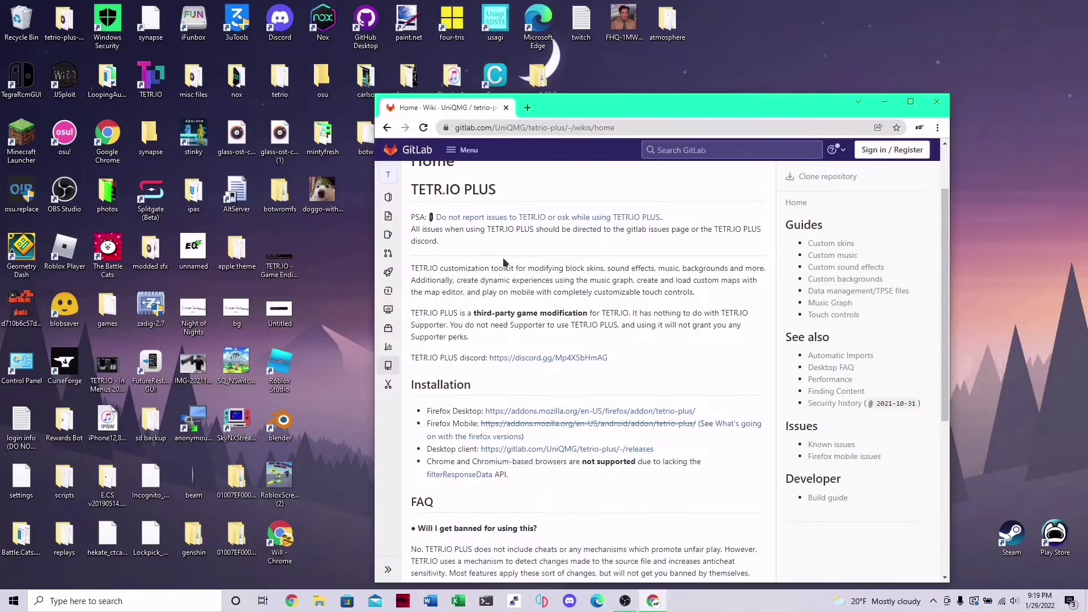
scroll(504, 262, down, 2)
scroll(491, 258, up, 3)
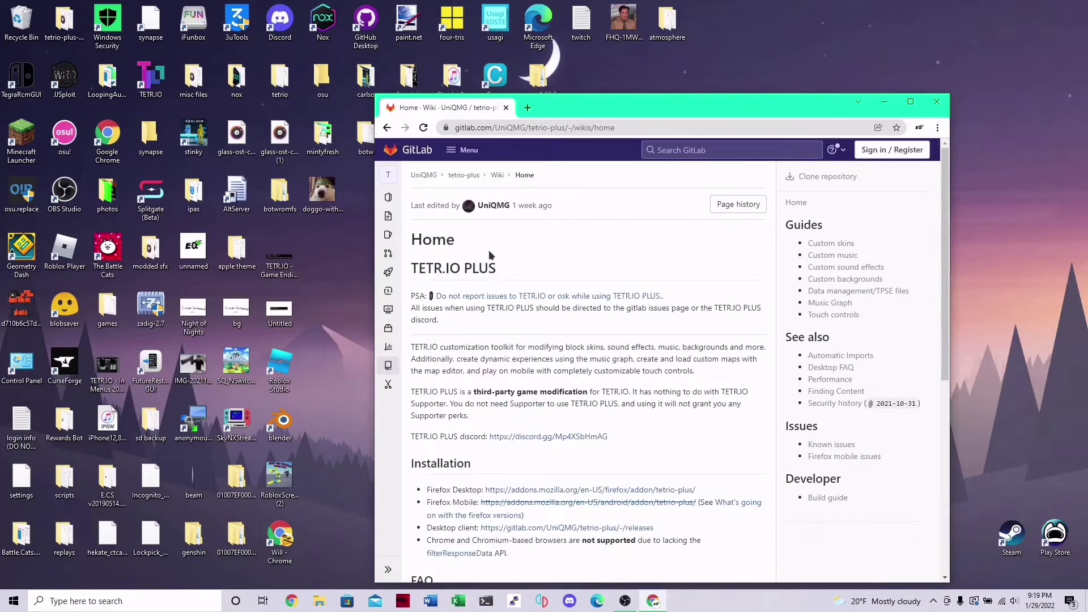
scroll(519, 372, down, 2)
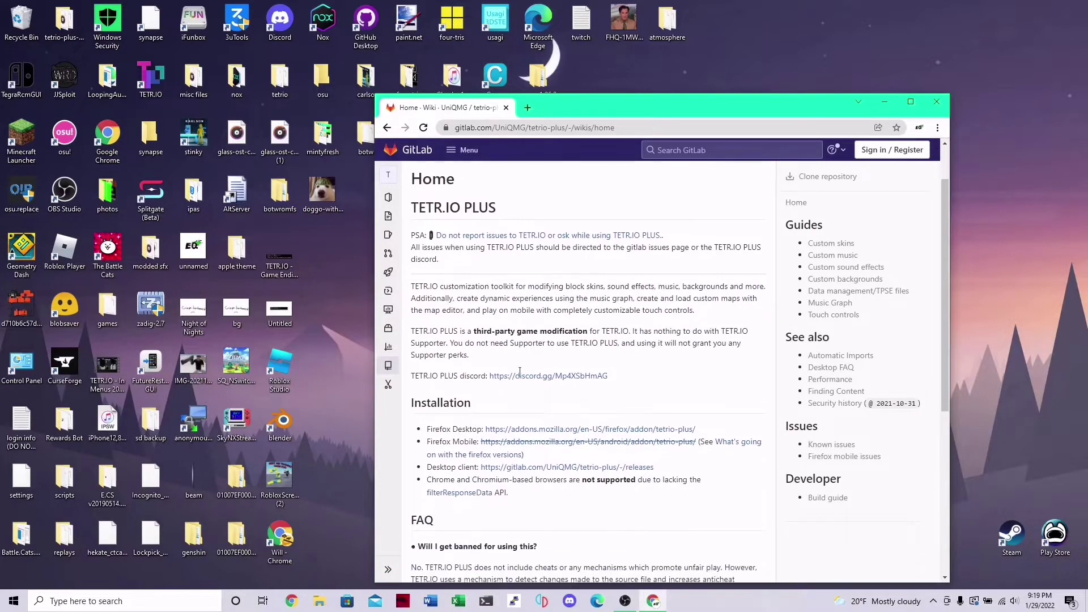
scroll(521, 377, down, 4)
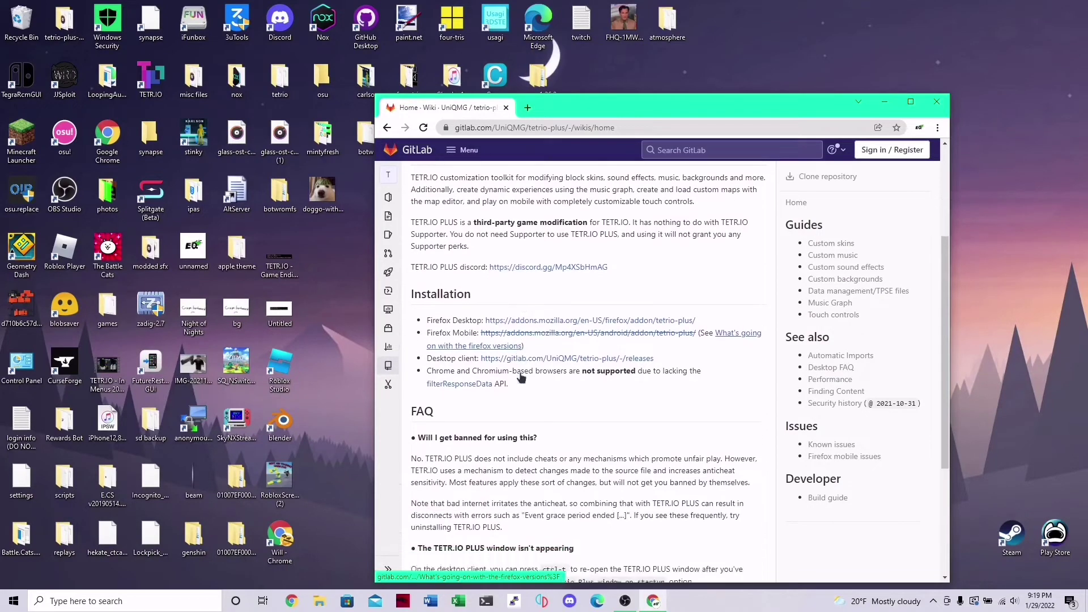
scroll(521, 374, down, 1)
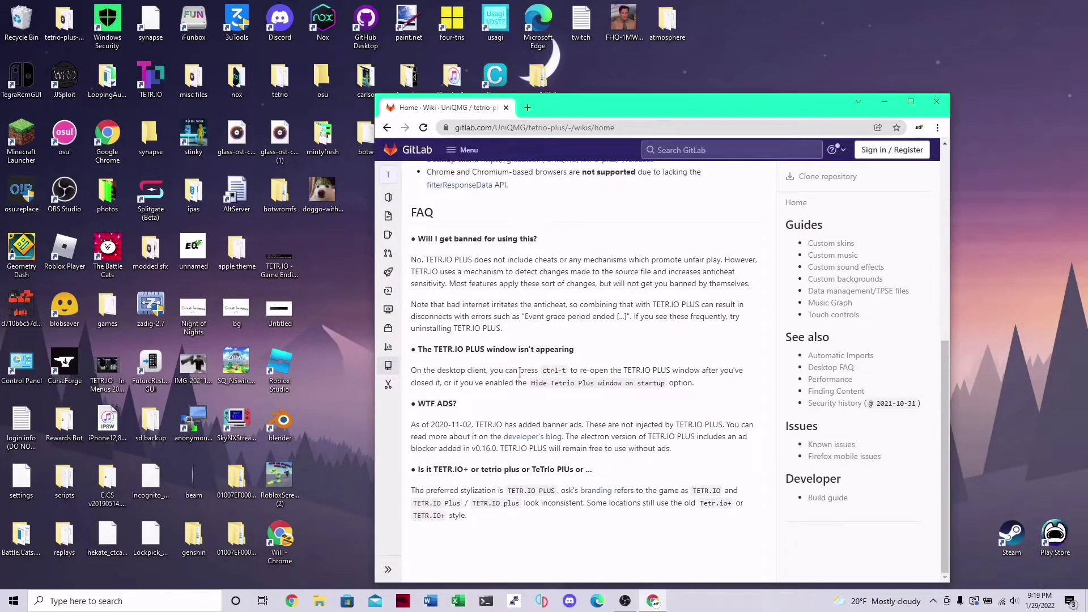
scroll(519, 382, up, 4)
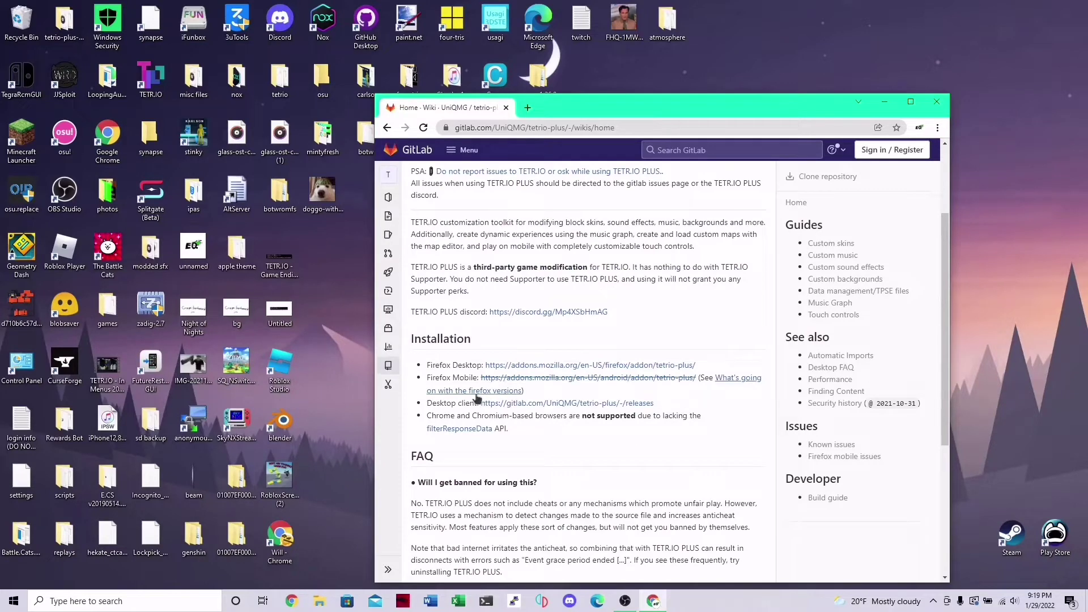
click(522, 403)
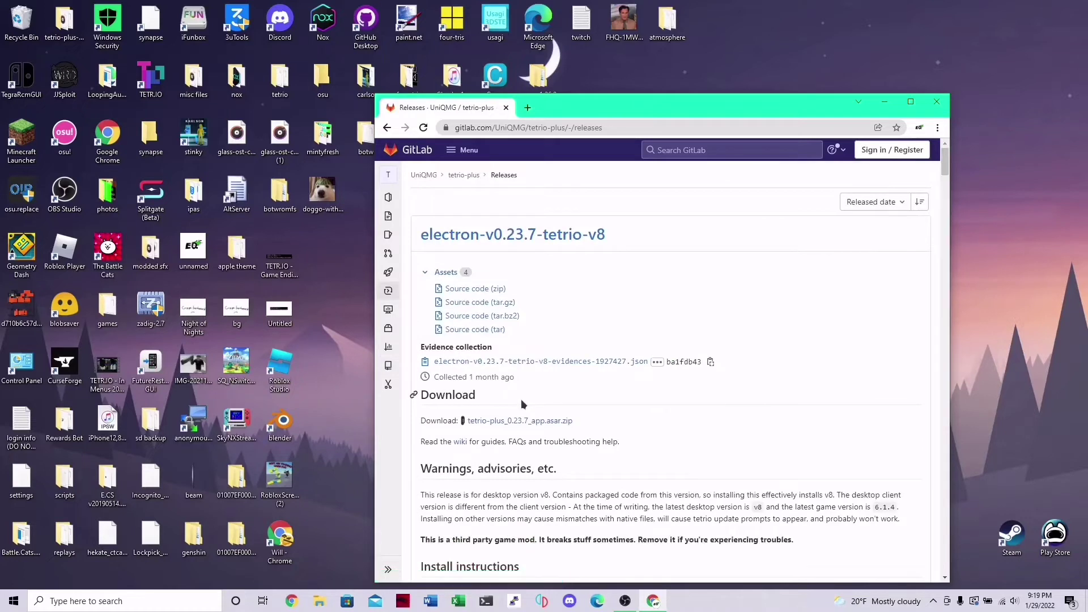
- Download tetrio-plus_0.23.7_app.asar.zip from the electron-v0.23.7-tetrio-v8 release and extract app.asar to the desktop
scroll(521, 404, down, 1)
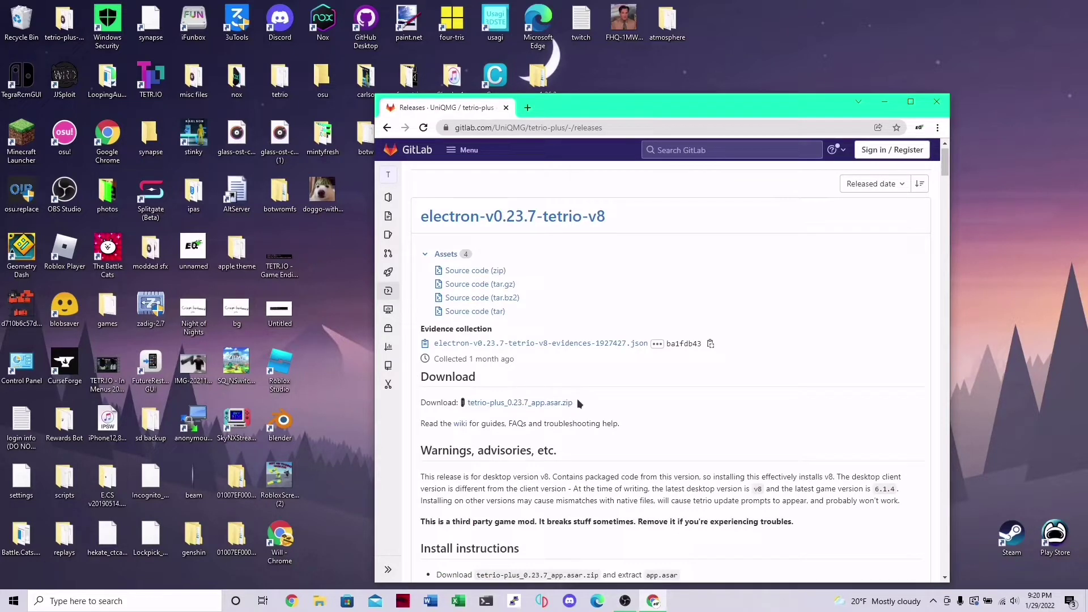
click(556, 403)
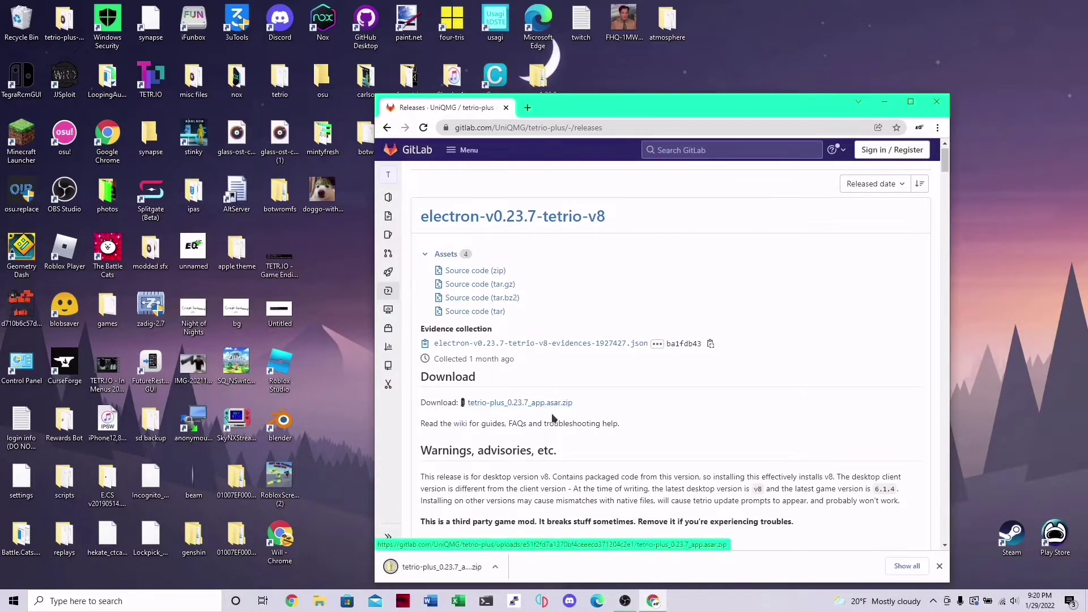
click(405, 570)
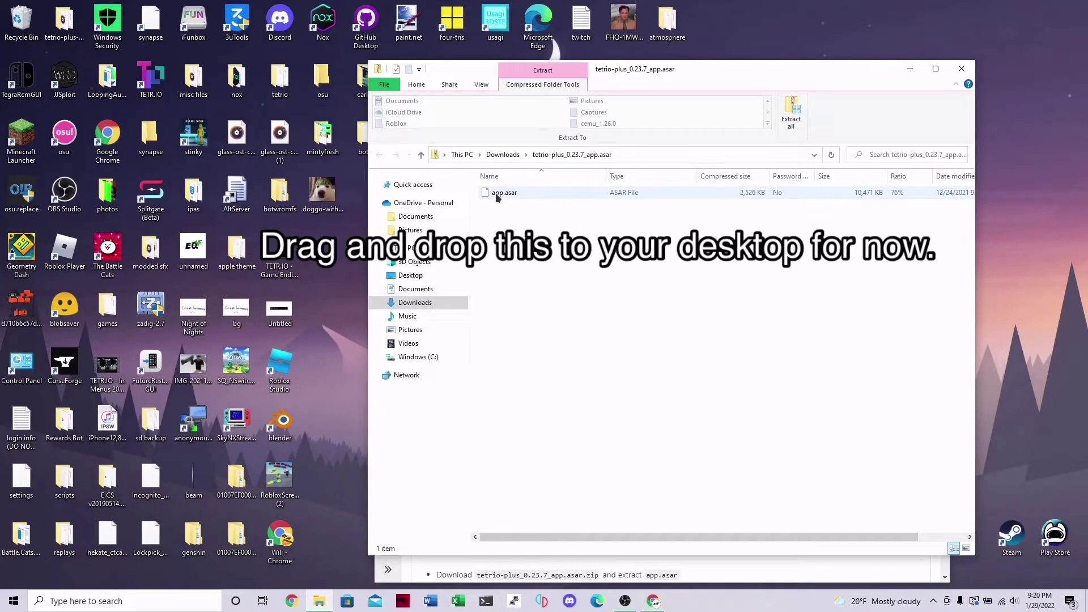
drag(495, 193, 335, 272)
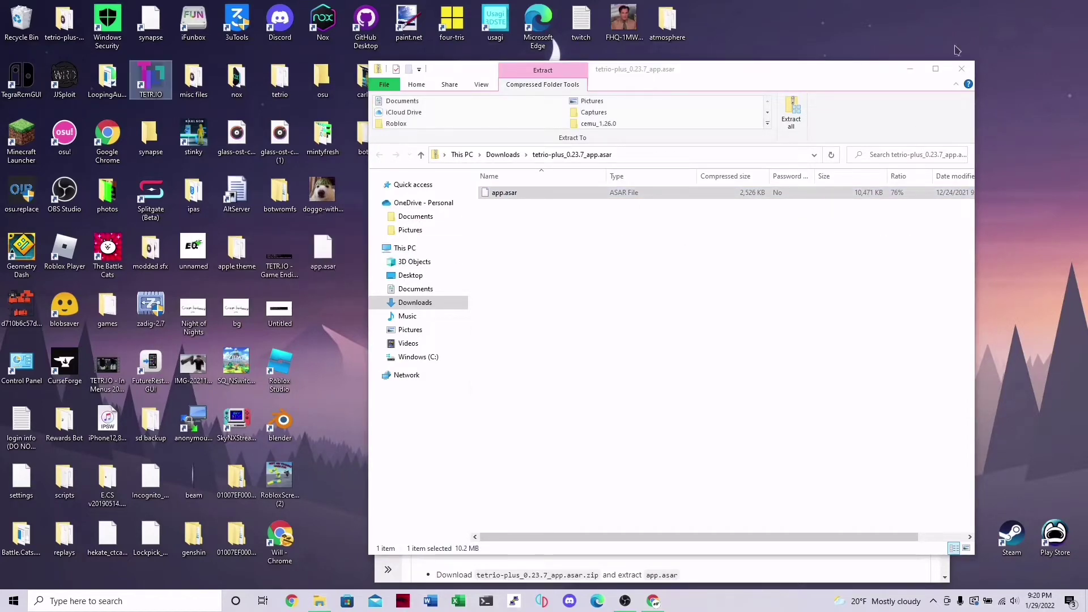
click(962, 69)
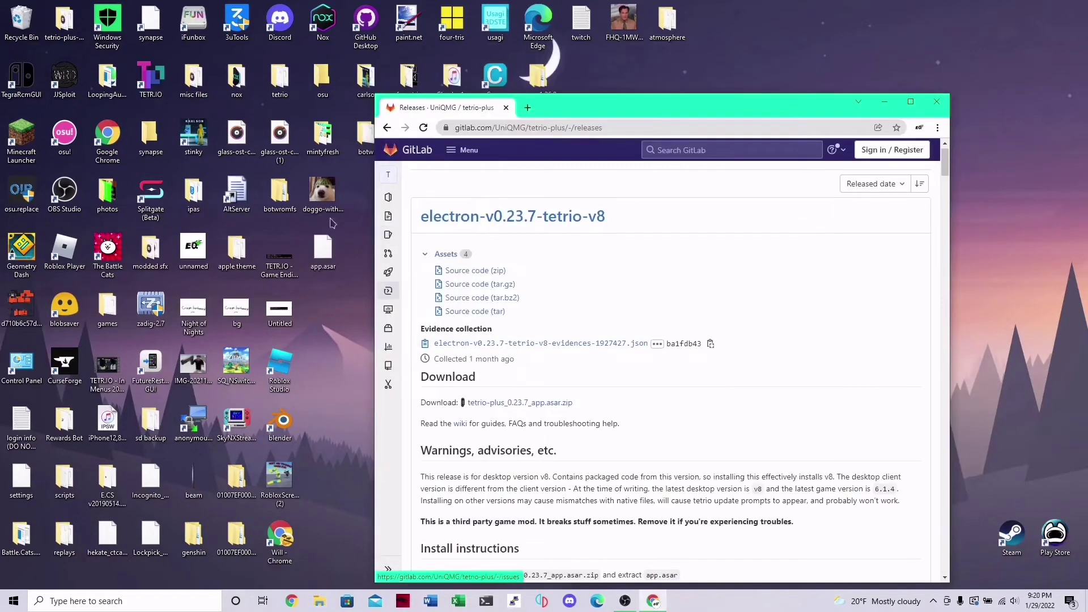
- Open the file location of the TETR.IO desktop shortcut and enter its resources folder
right_click(153, 84)
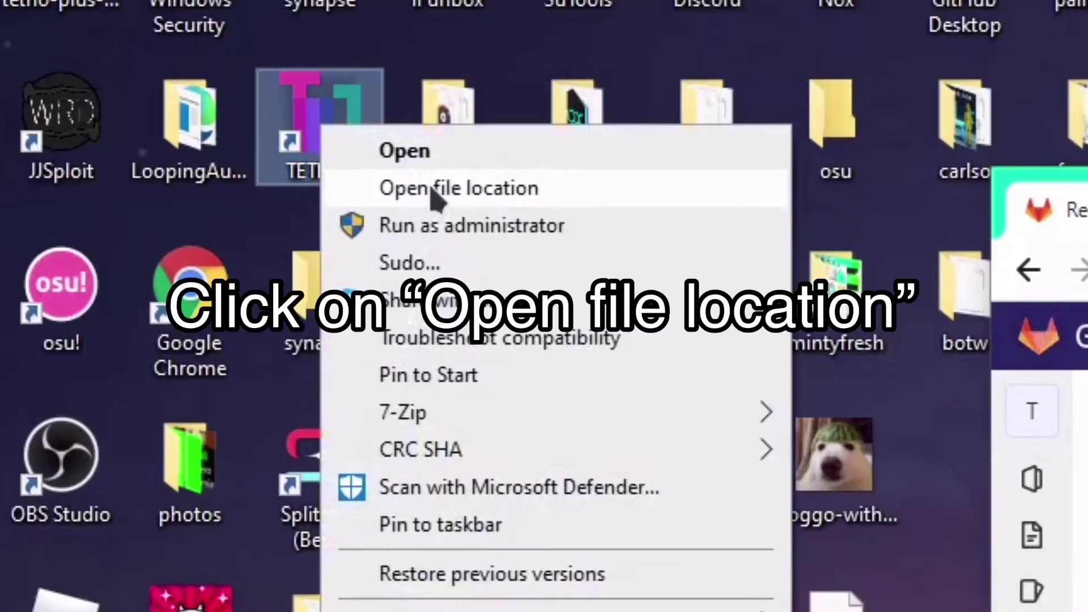
click(431, 192)
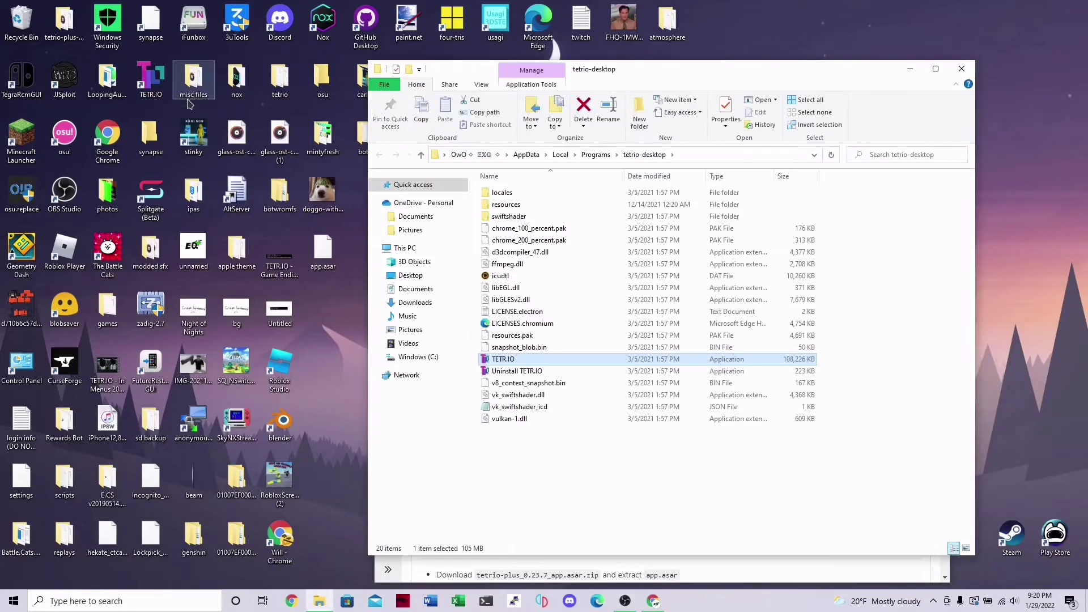
double_click(503, 205)
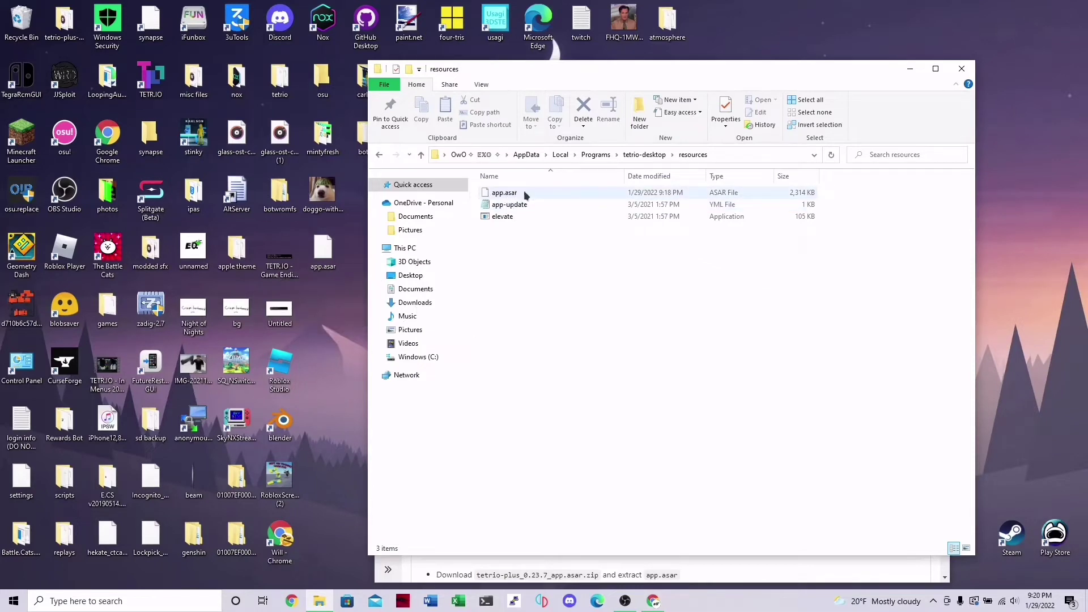
- Move app.asar from the desktop into the resources folder, replacing the existing file, and close the folder window
click(500, 194)
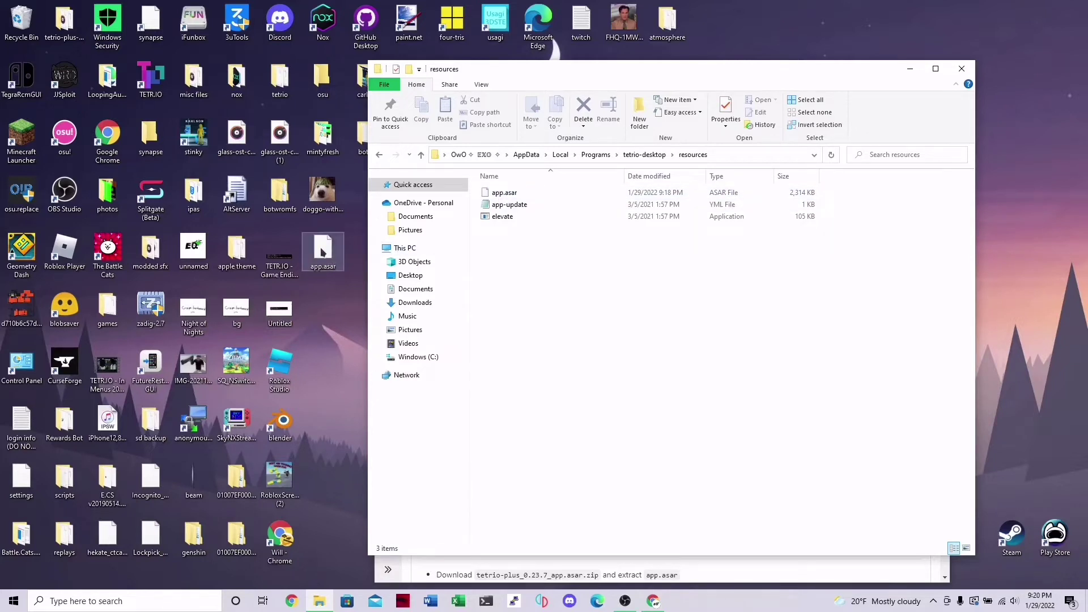
drag(322, 252, 519, 287)
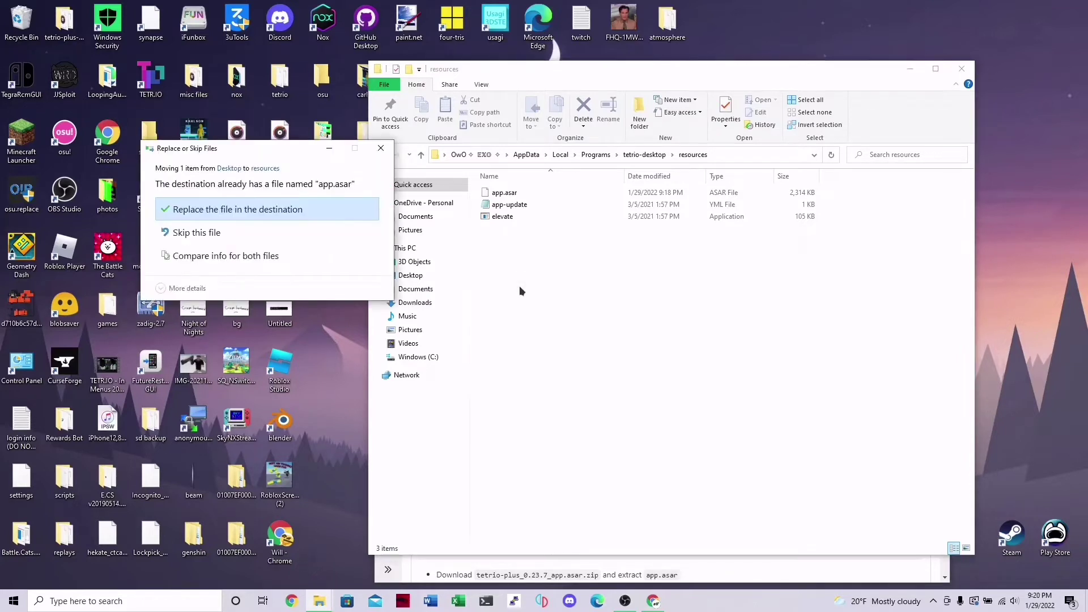
click(241, 212)
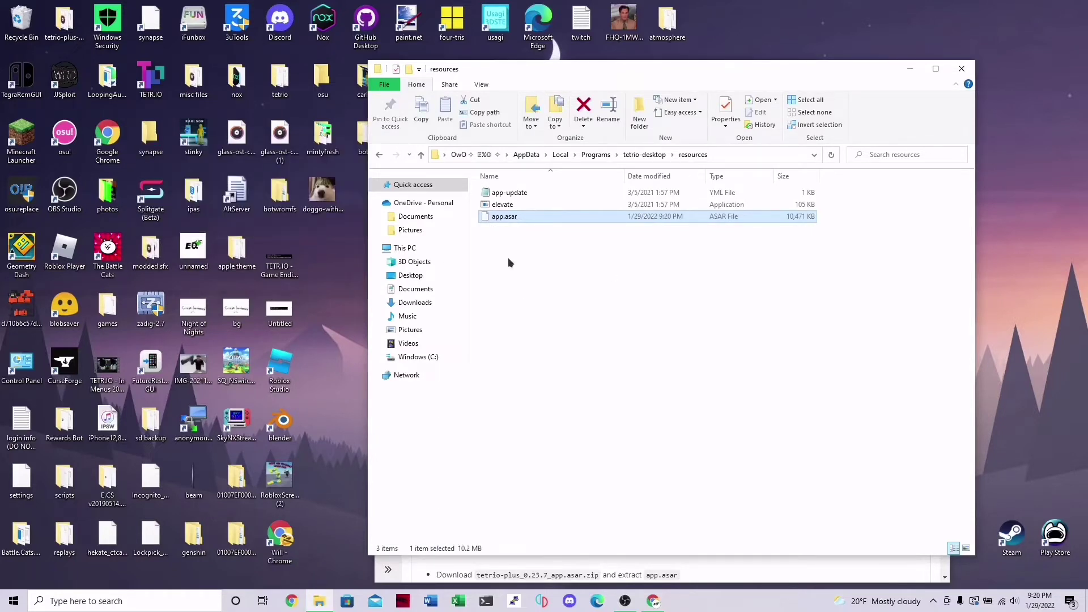
click(968, 64)
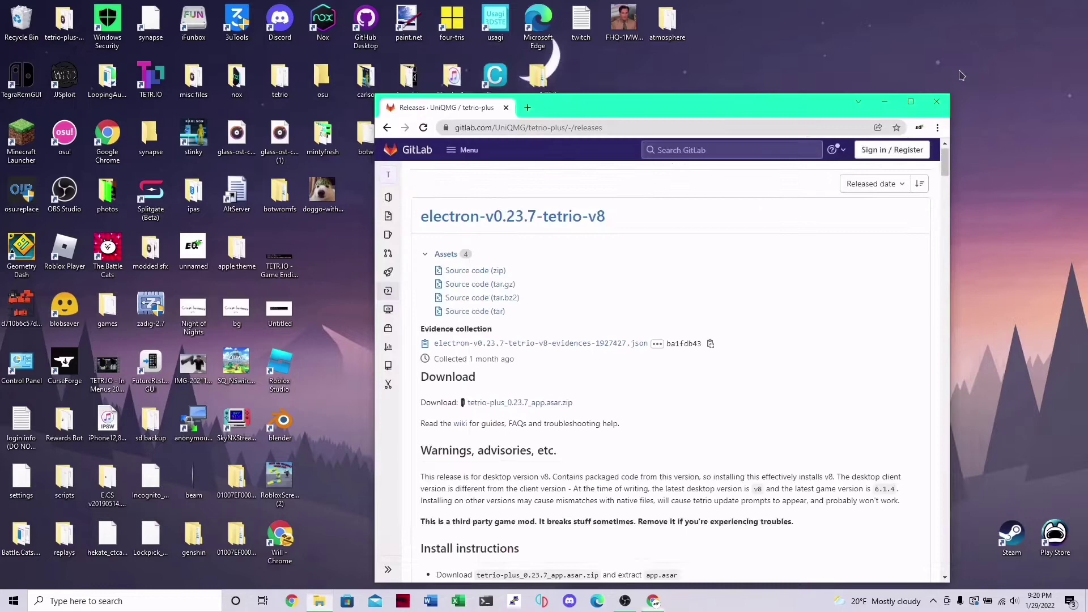
- Minimize the browser and launch TETR.IO from its desktop shortcut
click(885, 103)
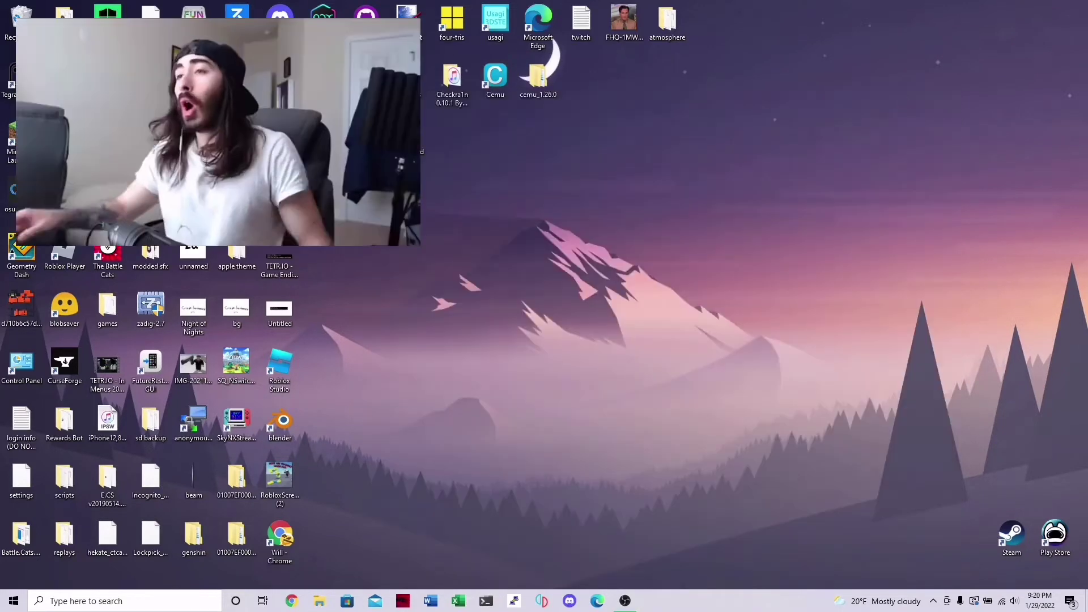
double_click(148, 234)
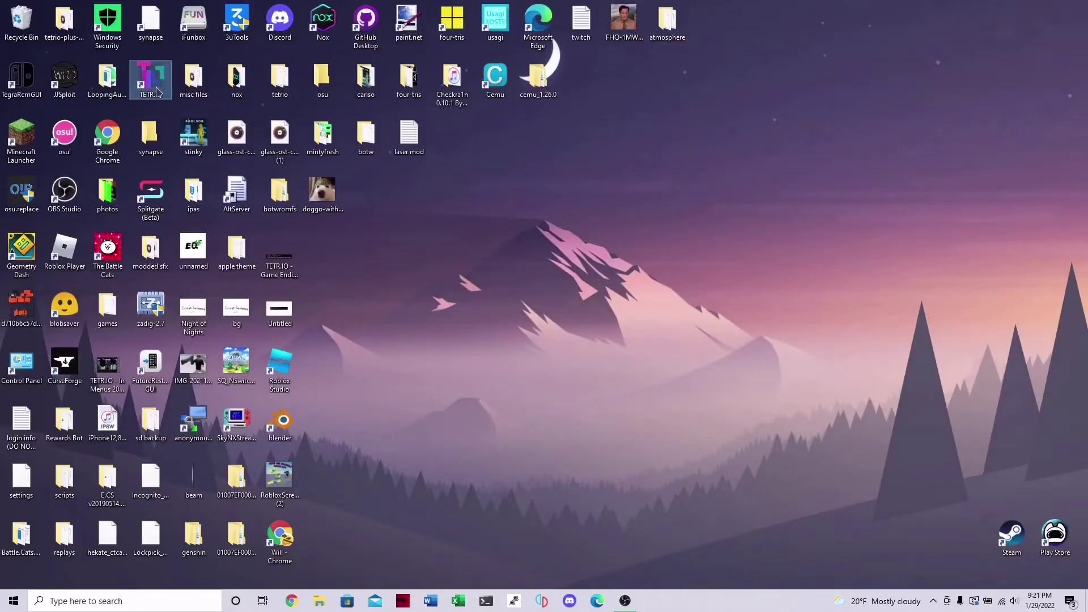
double_click(151, 83)
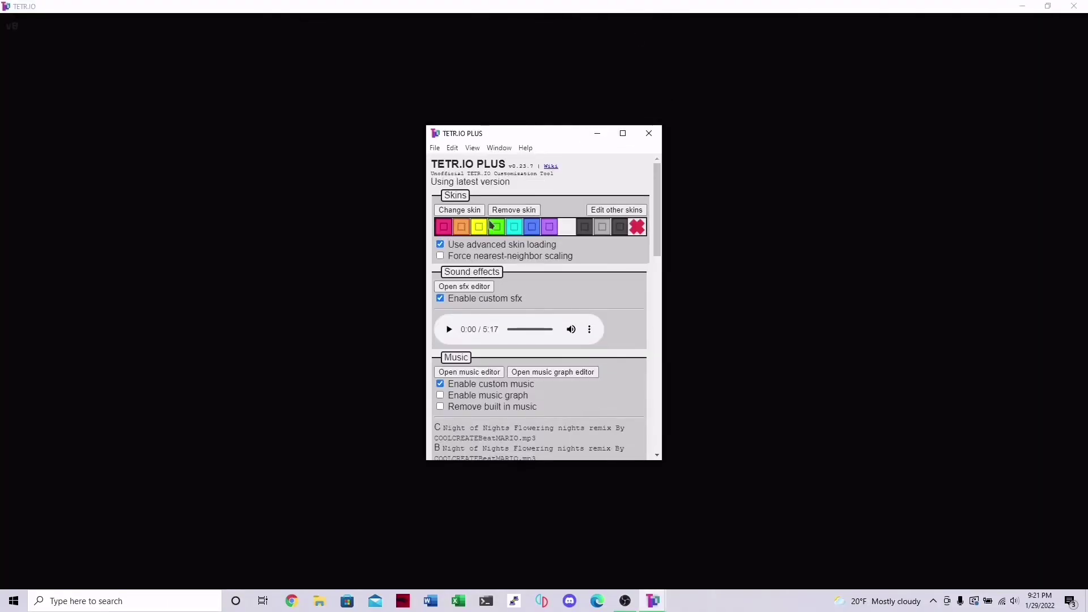
- Enable custom maps under the TETR.IO PLUS custom features, close the settings window and reload the game
scroll(524, 215, down, 1)
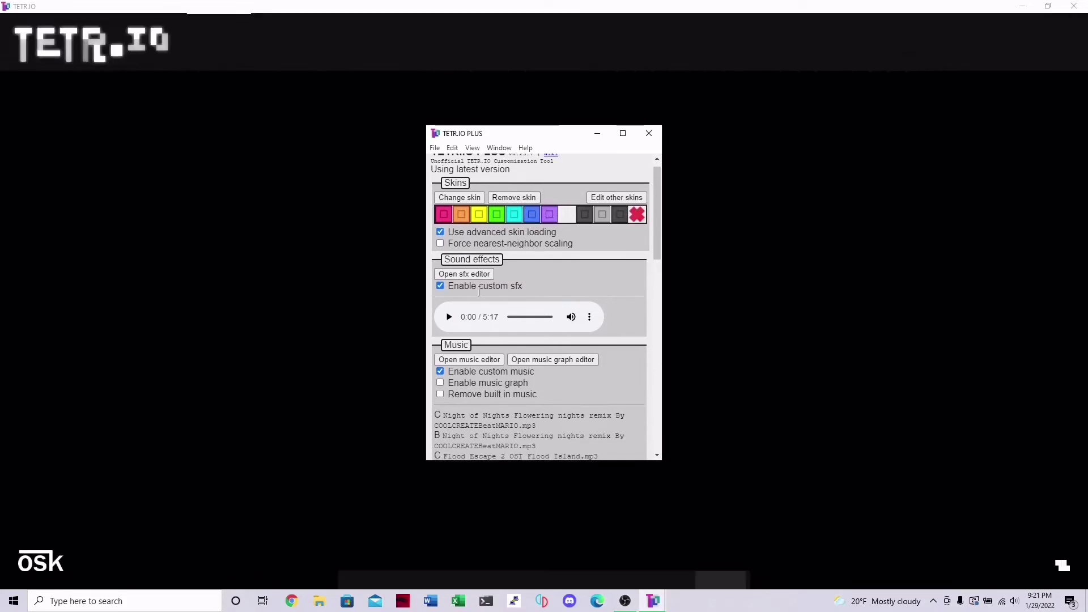
scroll(516, 331, up, 1)
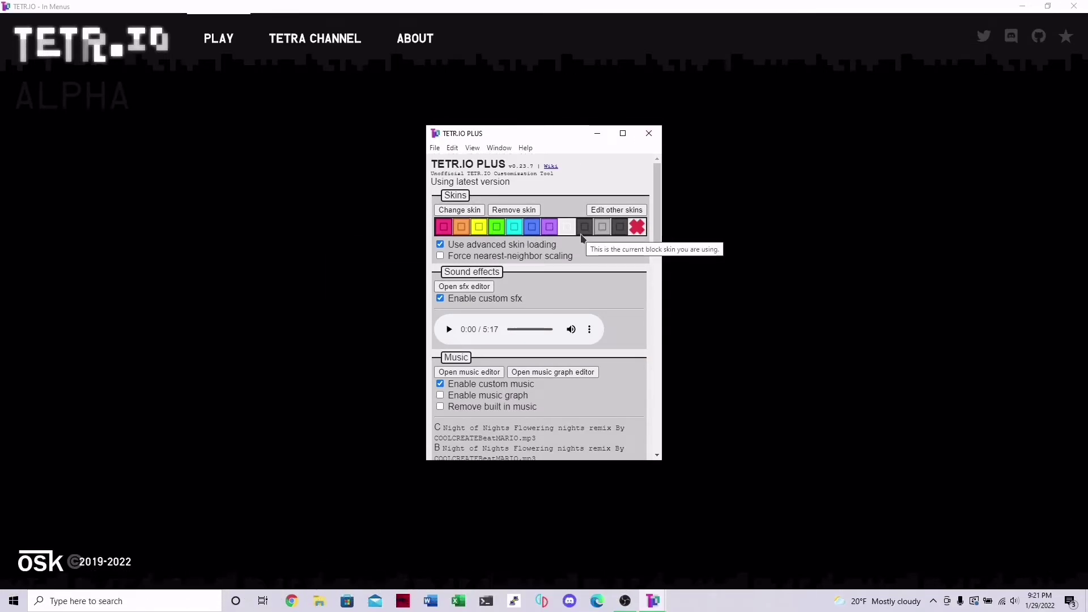
scroll(580, 234, down, 1)
scroll(580, 234, down, 10)
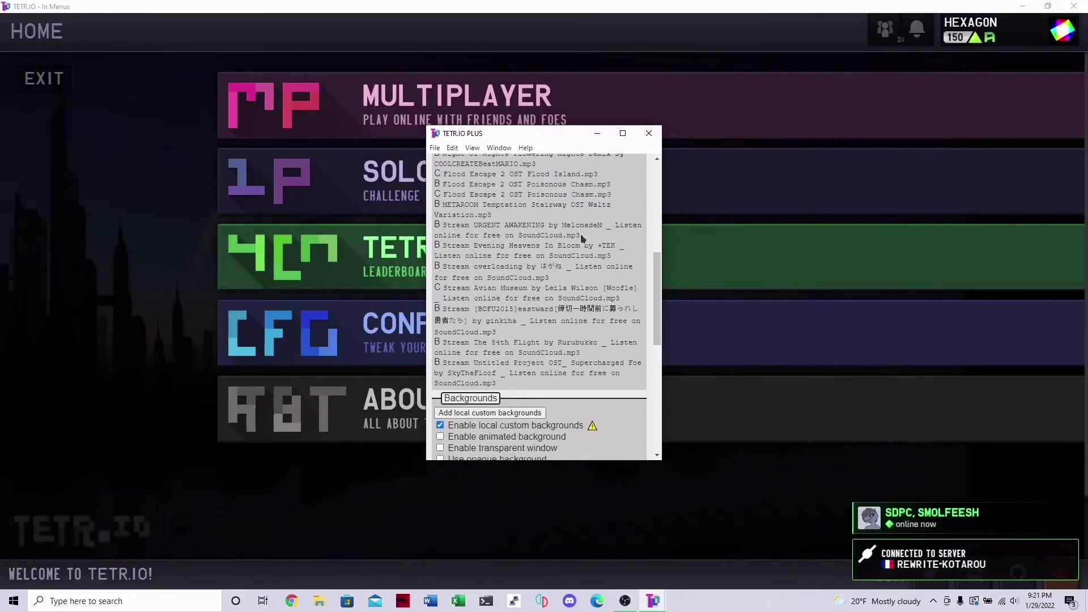
scroll(581, 233, down, 3)
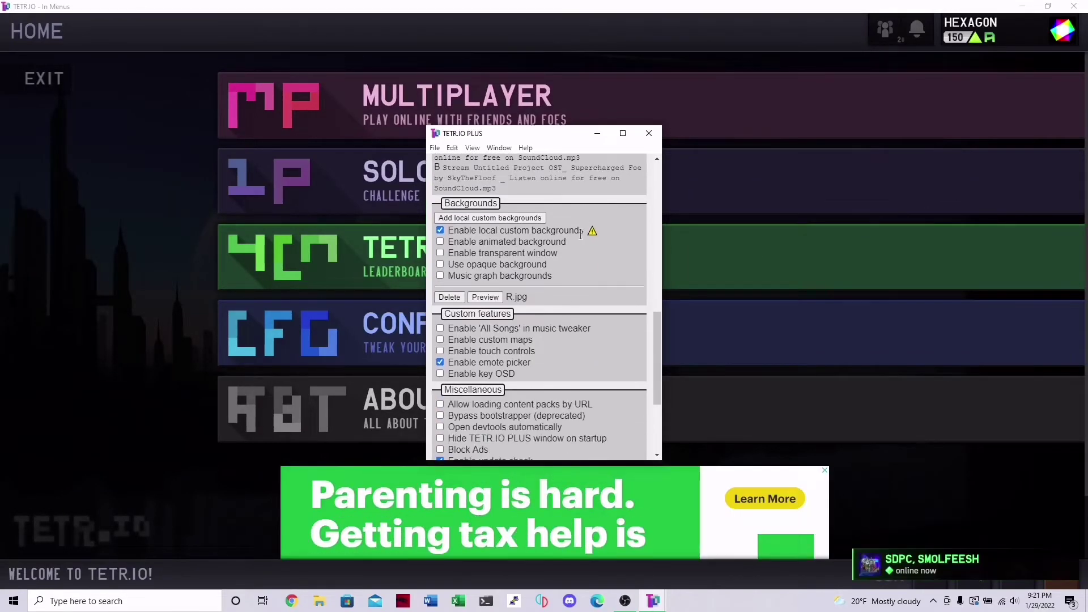
scroll(580, 233, down, 1)
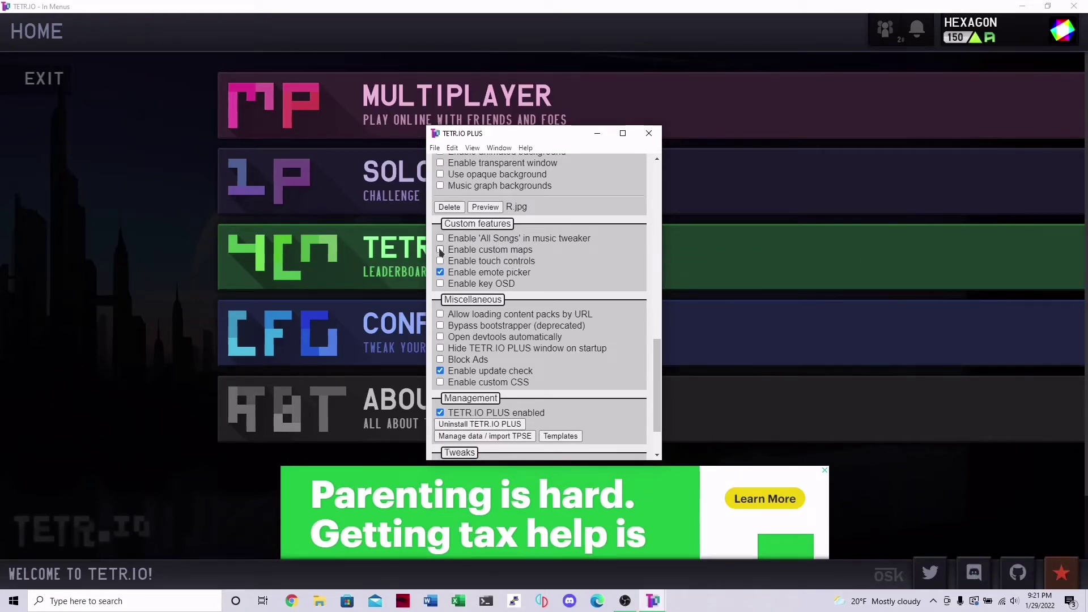
click(649, 133)
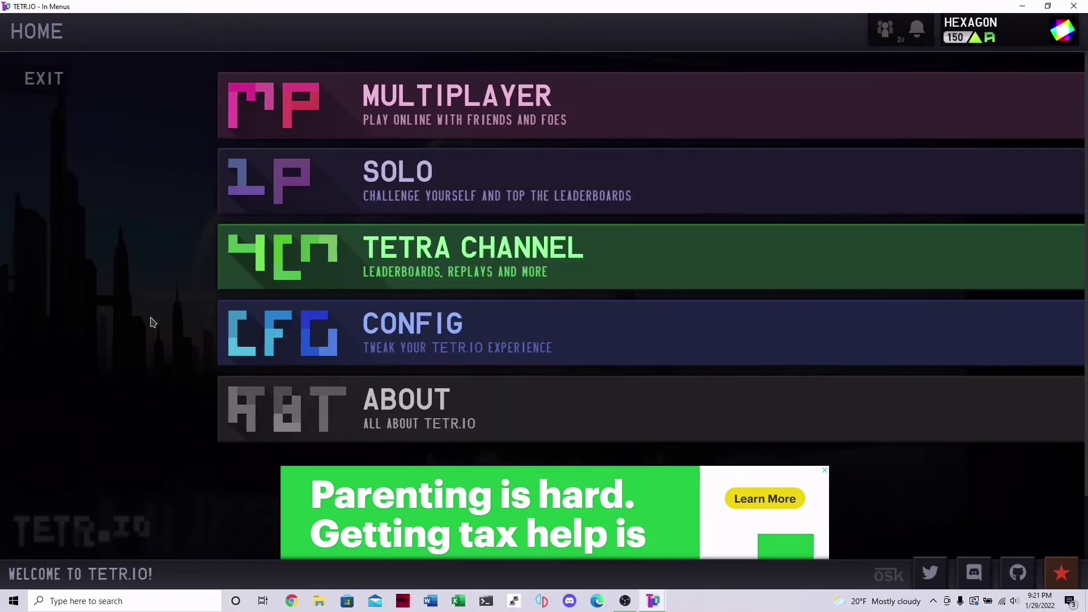
key(F5)
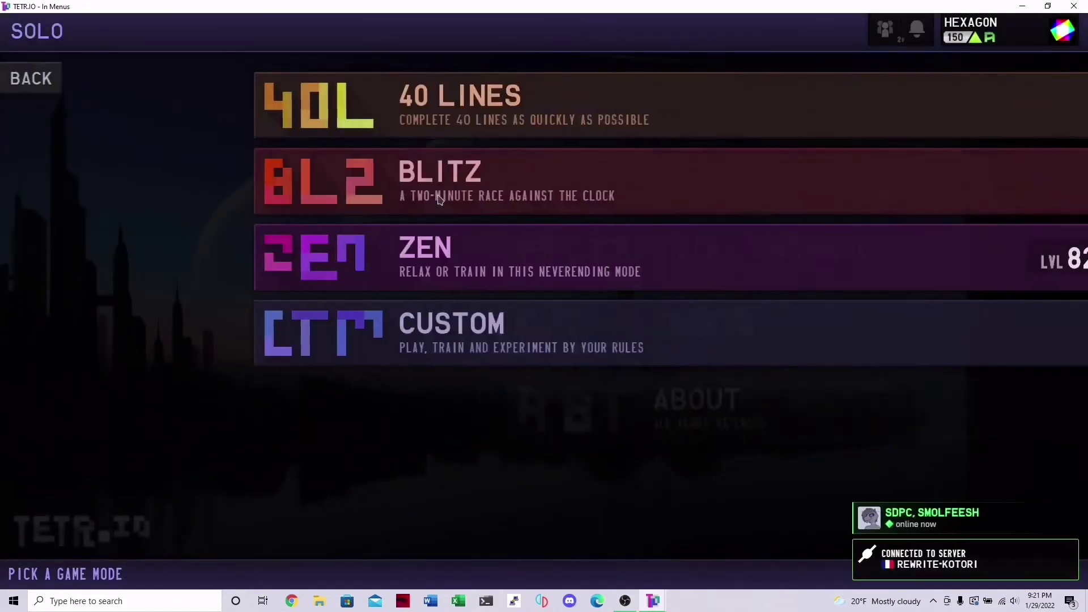
- Turn on Use Custom Map in the meta settings of a solo custom game and open the map editor
click(402, 336)
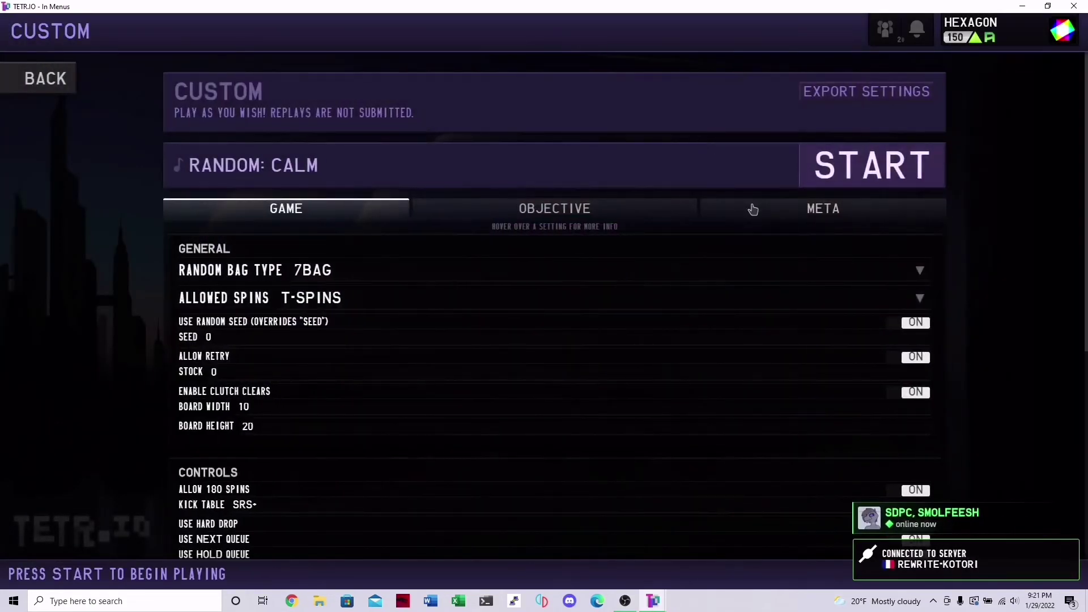
click(754, 211)
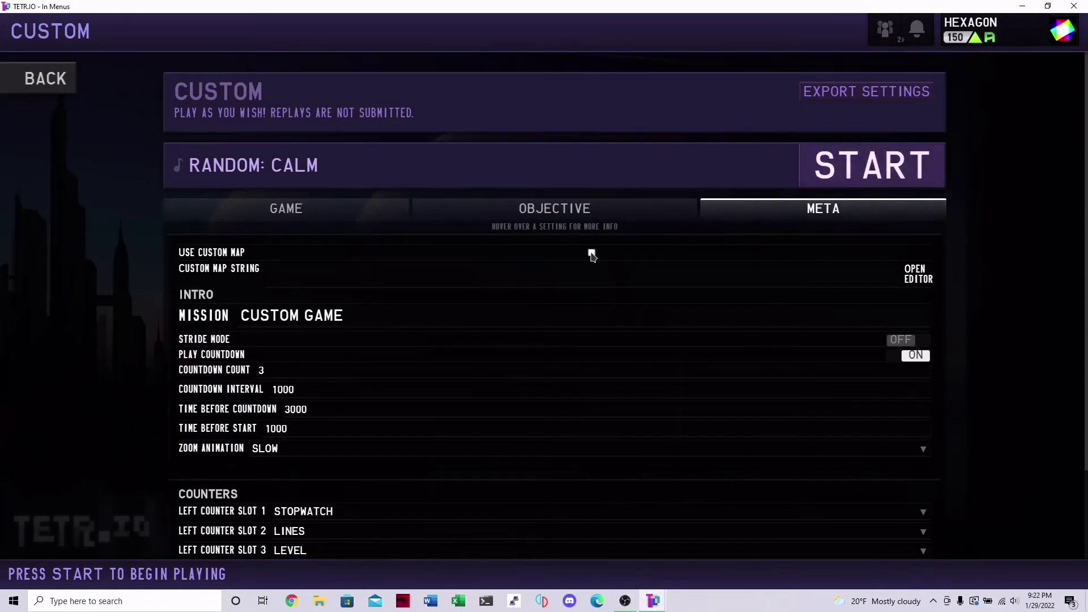
click(916, 280)
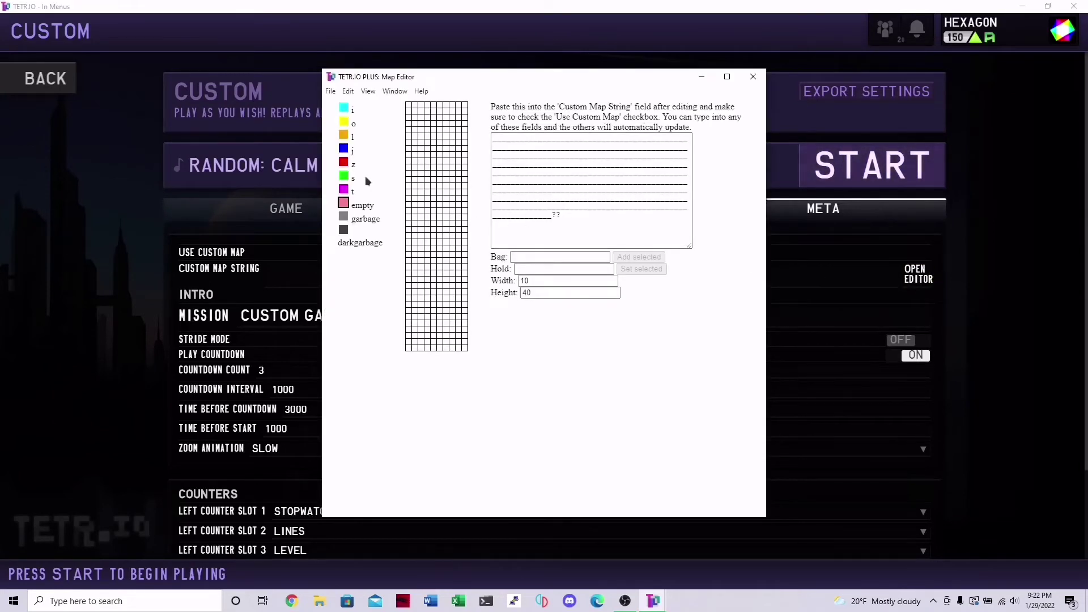
- Draw a letter E three cells wide and five cells high in green s blocks on the map grid
click(343, 178)
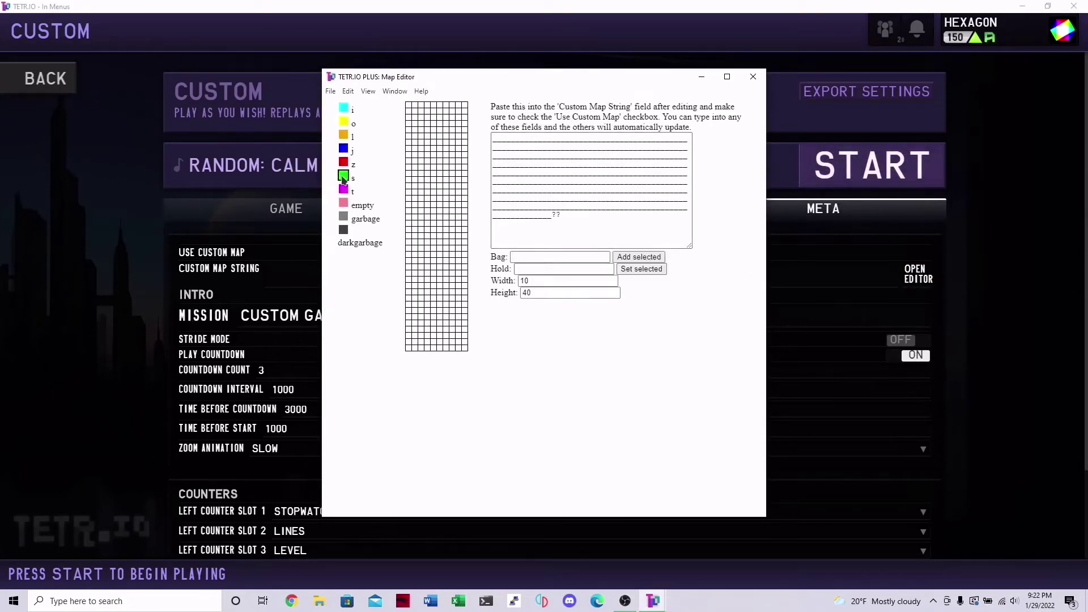
click(414, 213)
drag(415, 225, 415, 236)
click(421, 236)
click(426, 234)
click(425, 211)
click(425, 221)
- Draw a letter Q four cells wide in darkgarbage blocks beside the green E, with a diagonal tail ending one cell outside its lower corner
click(343, 204)
click(344, 229)
mouse_move(440, 211)
mouse_down()
mouse_move(441, 235)
mouse_move(458, 237)
mouse_move(458, 217)
mouse_move(441, 210)
mouse_move(465, 244)
mouse_up()
click(343, 204)
click(343, 230)
click(343, 203)
click(464, 242)
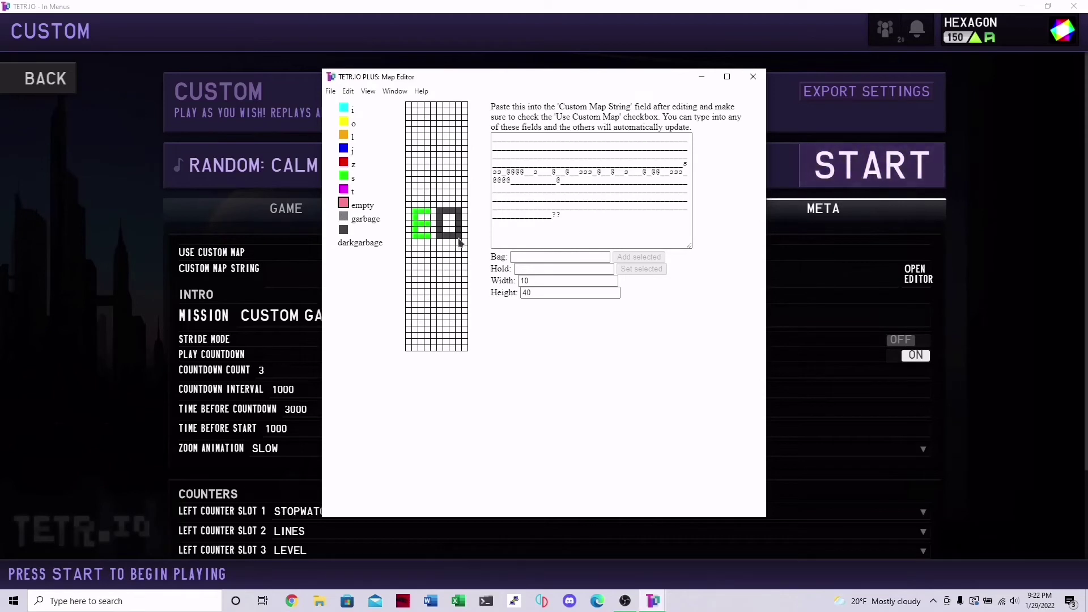
click(343, 230)
click(454, 233)
click(463, 243)
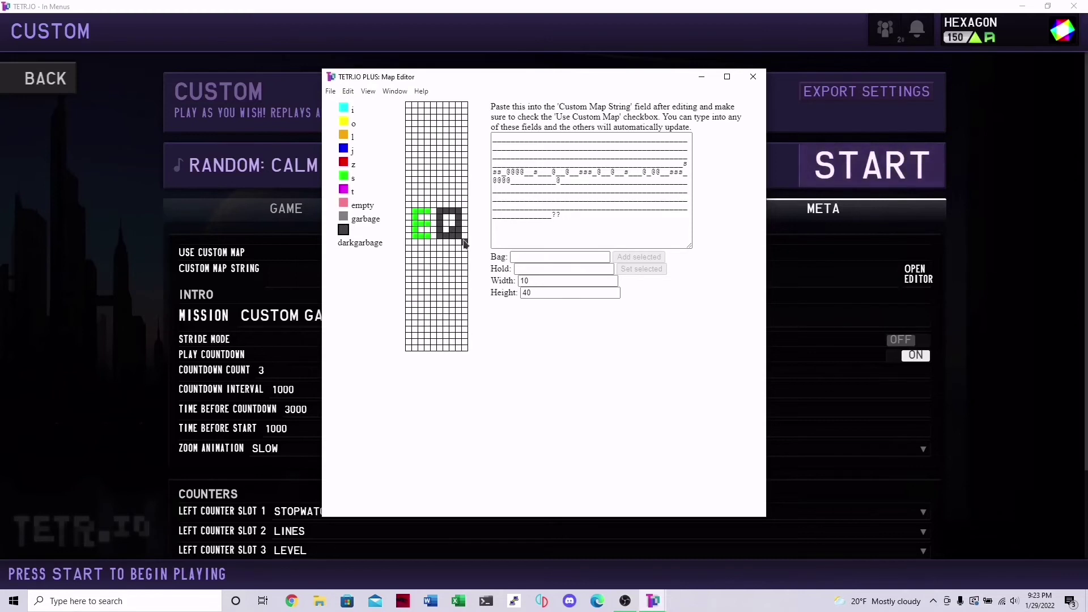
- Copy the entire generated map string and close the map editor
click(584, 222)
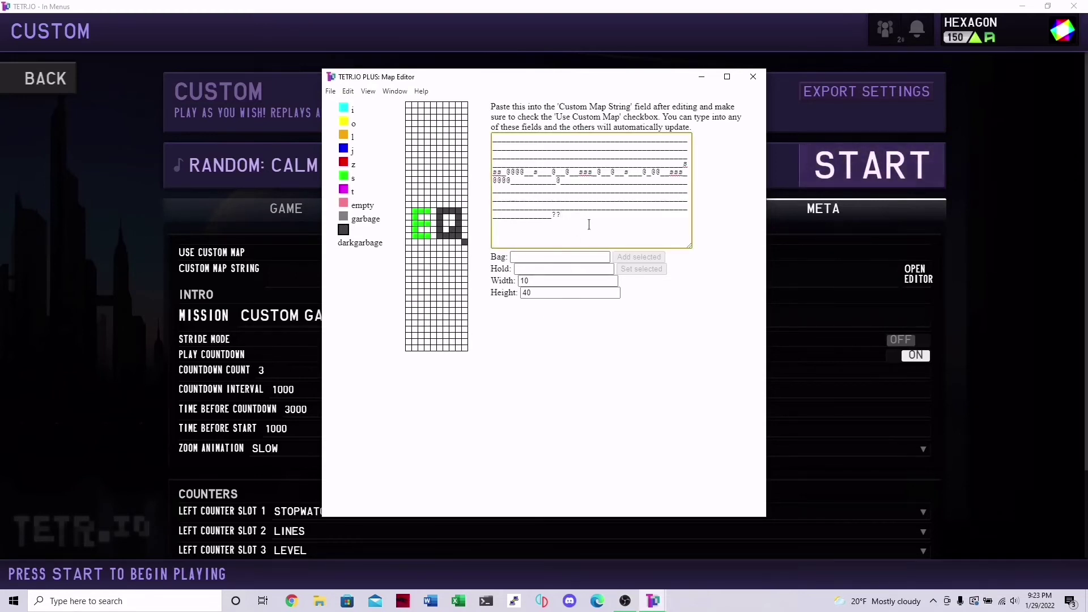
key(ctrl+a)
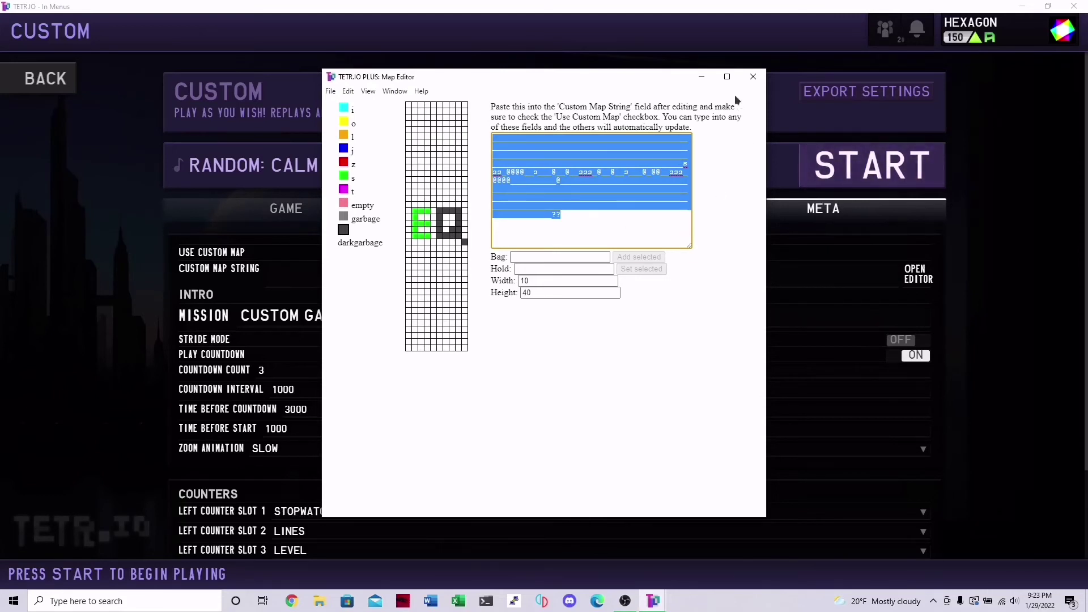
click(753, 76)
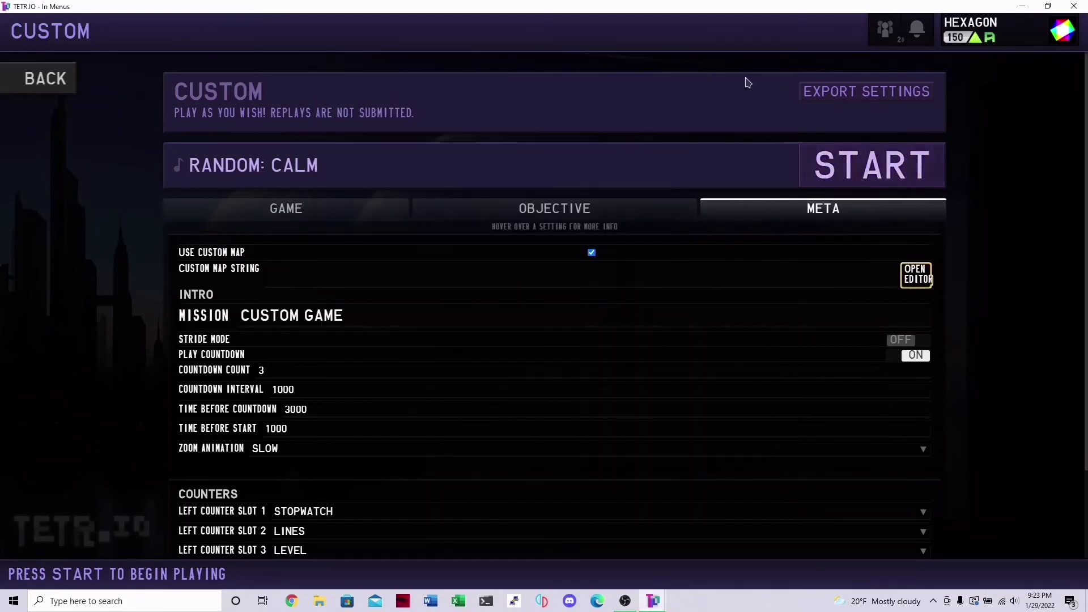
- Paste the copied map into the Custom Map String field and start the custom game
click(623, 270)
key(ctrl+v)
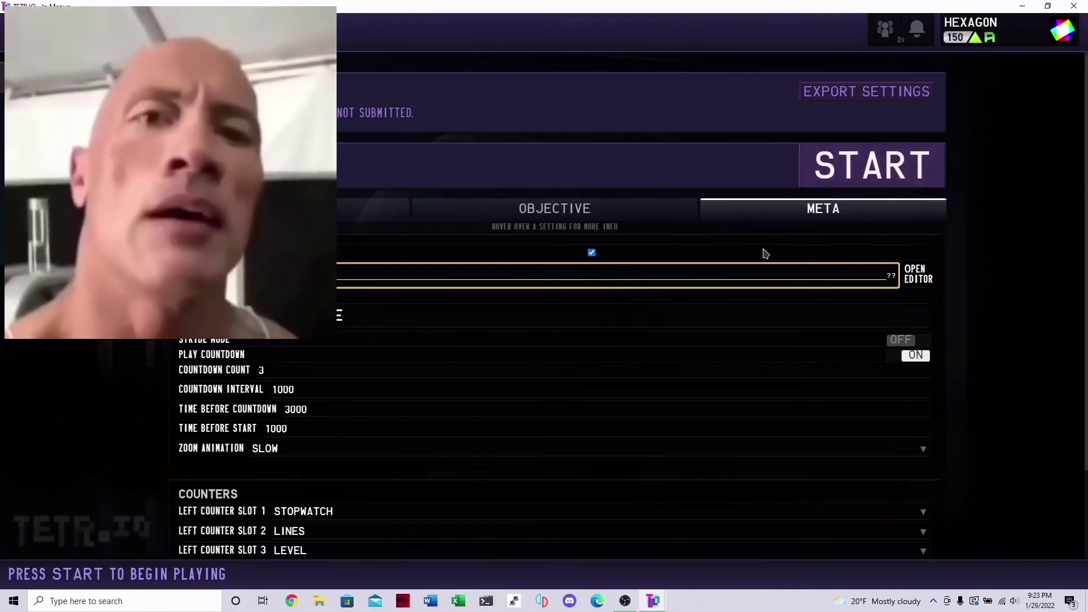
click(862, 165)
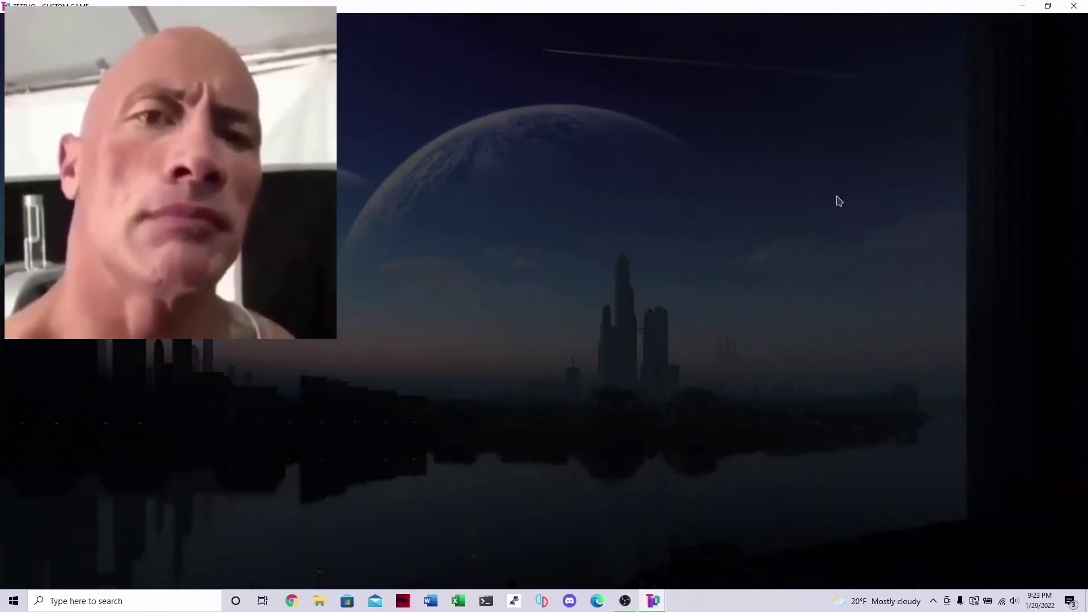